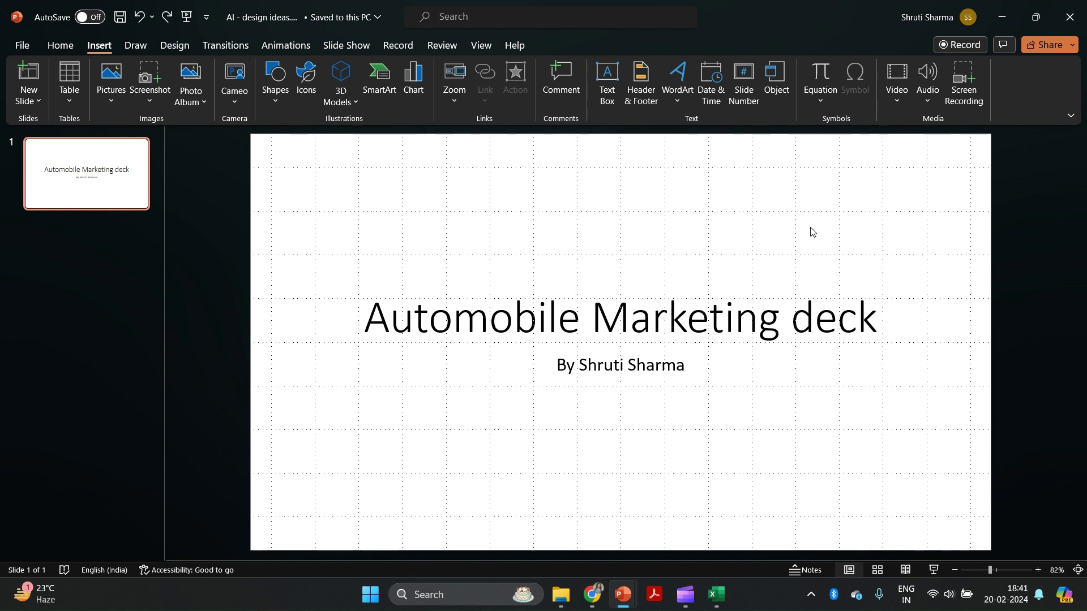
- Switch the ribbon to the Home tab while the 'Automobile Marketing deck' title slide is open
left_click(67, 48)
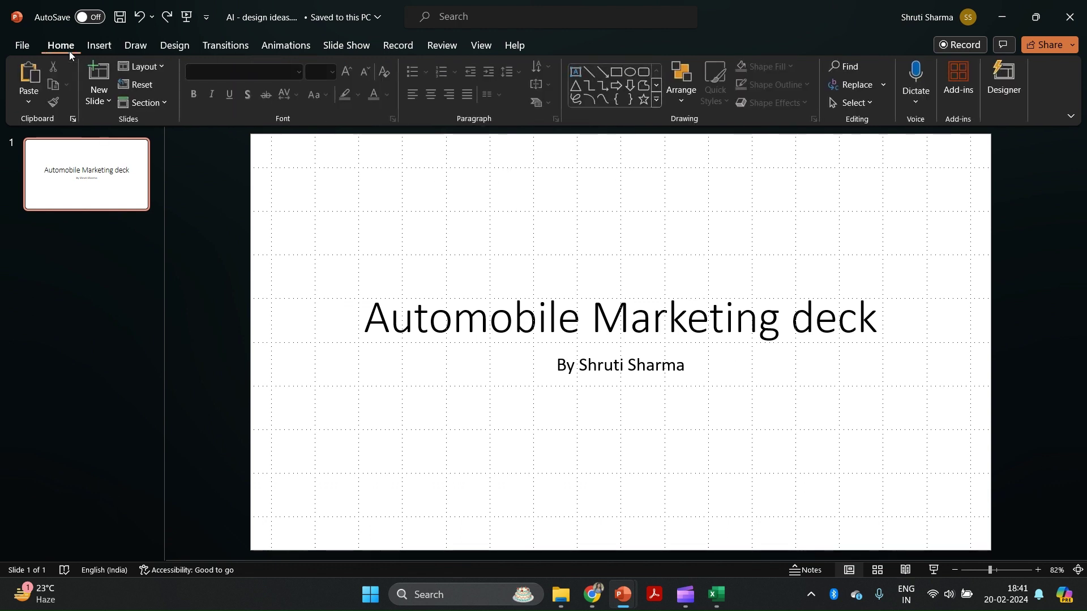
- Compare Designer ideas for the title slide and settle on the dark parking-lot design
left_click(1002, 78)
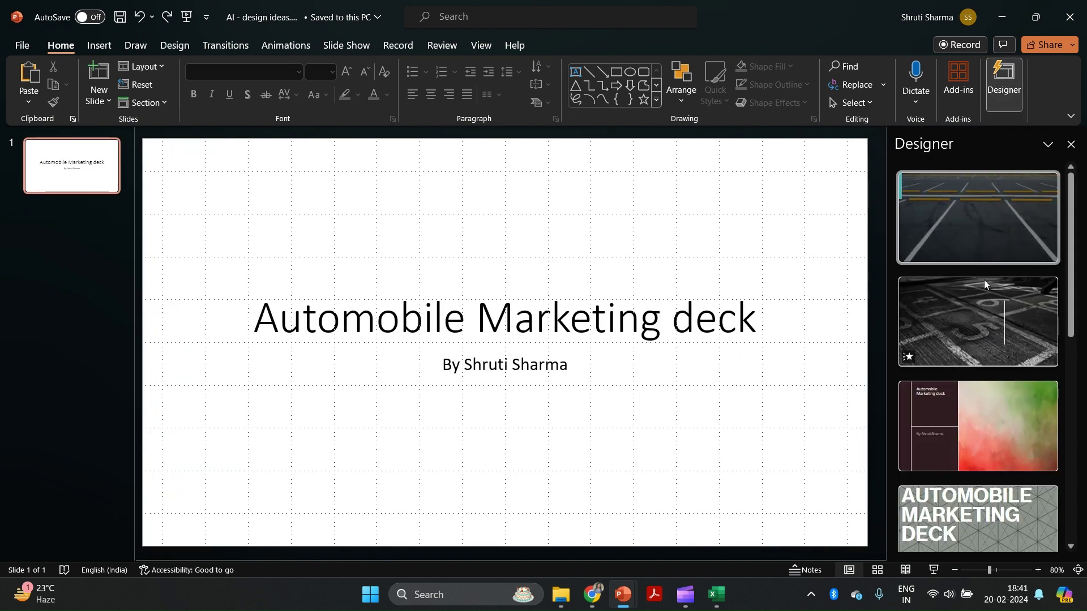
scroll(985, 397, "down", 1)
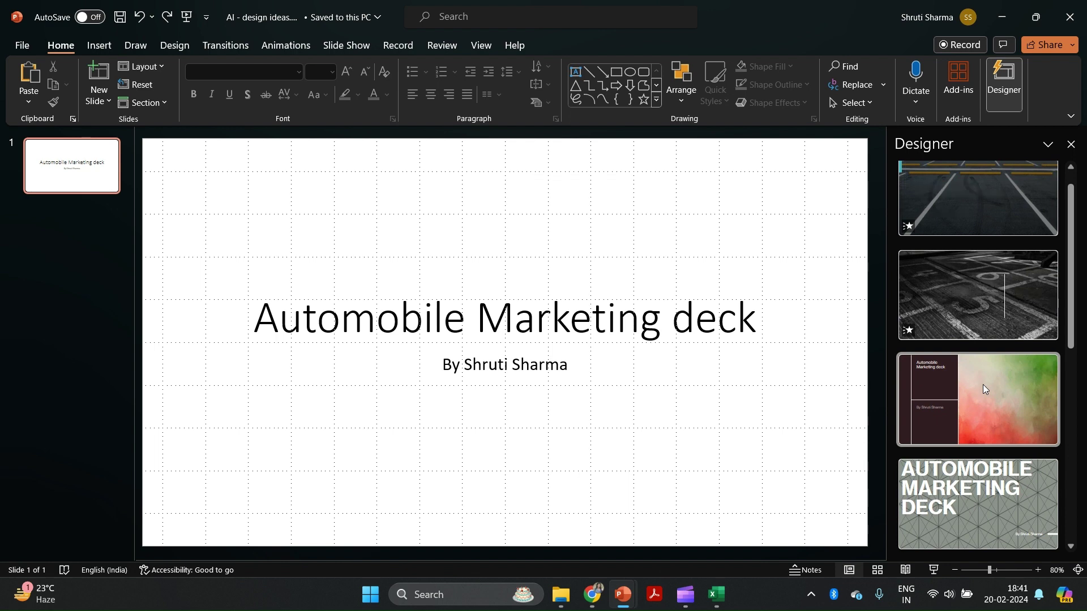
scroll(982, 385, "up", 1)
left_click(965, 217)
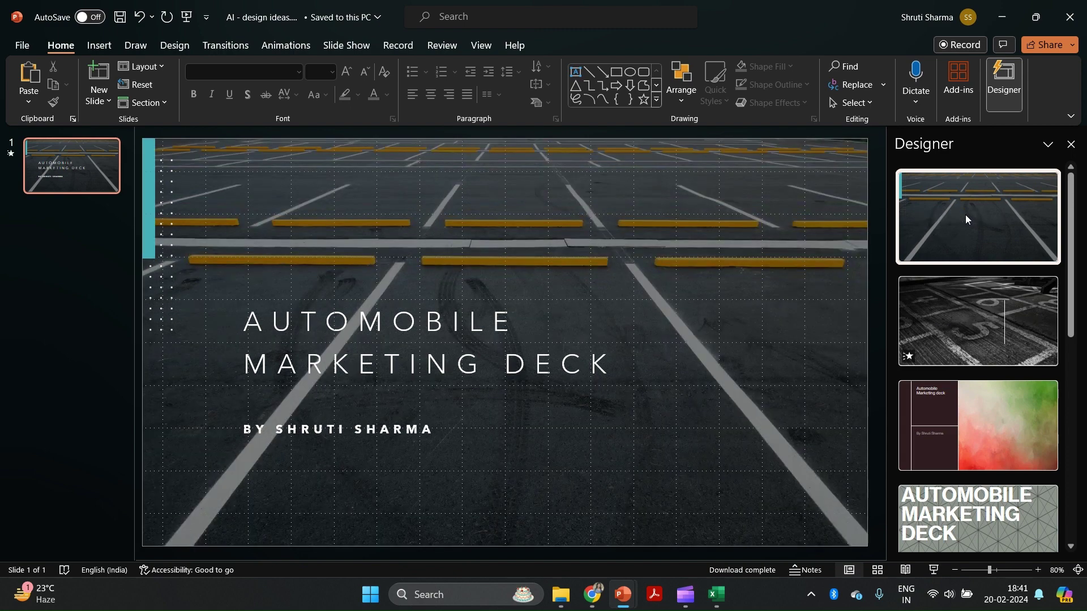
left_click(994, 309)
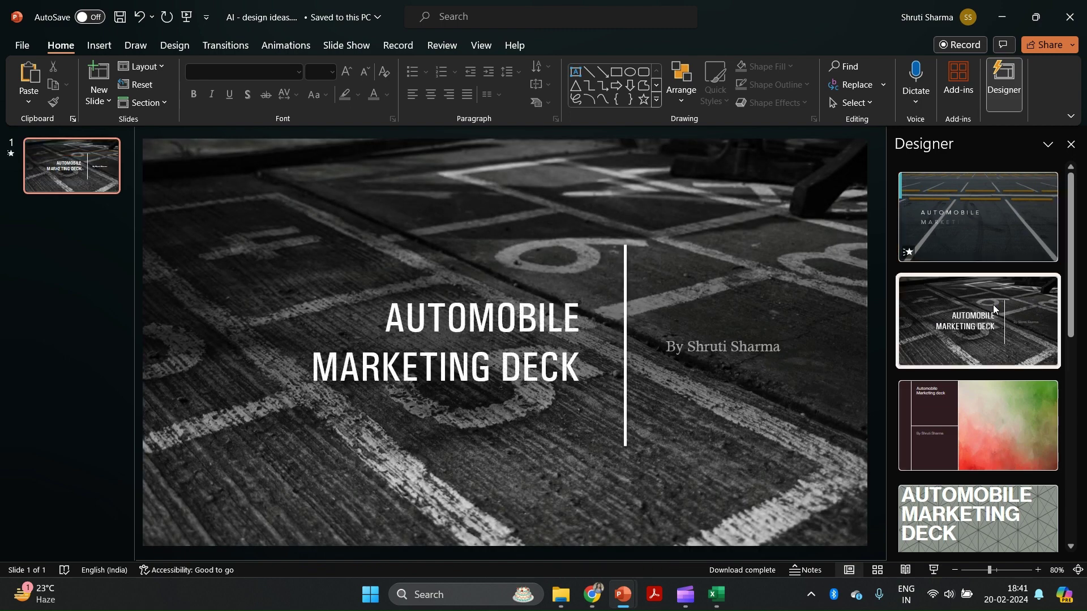
scroll(965, 466, "down", 1)
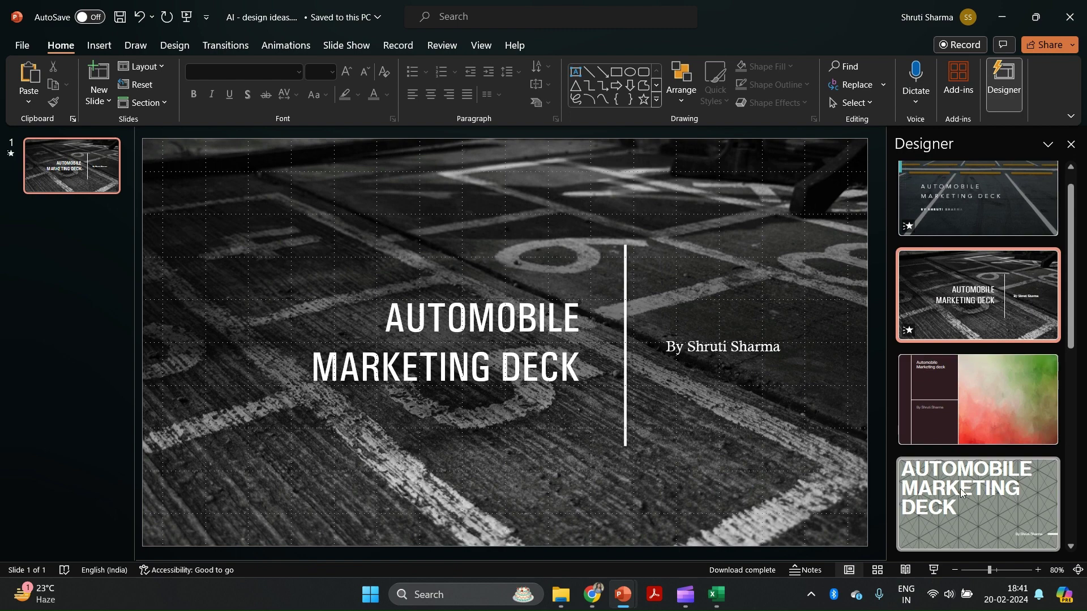
left_click(960, 488)
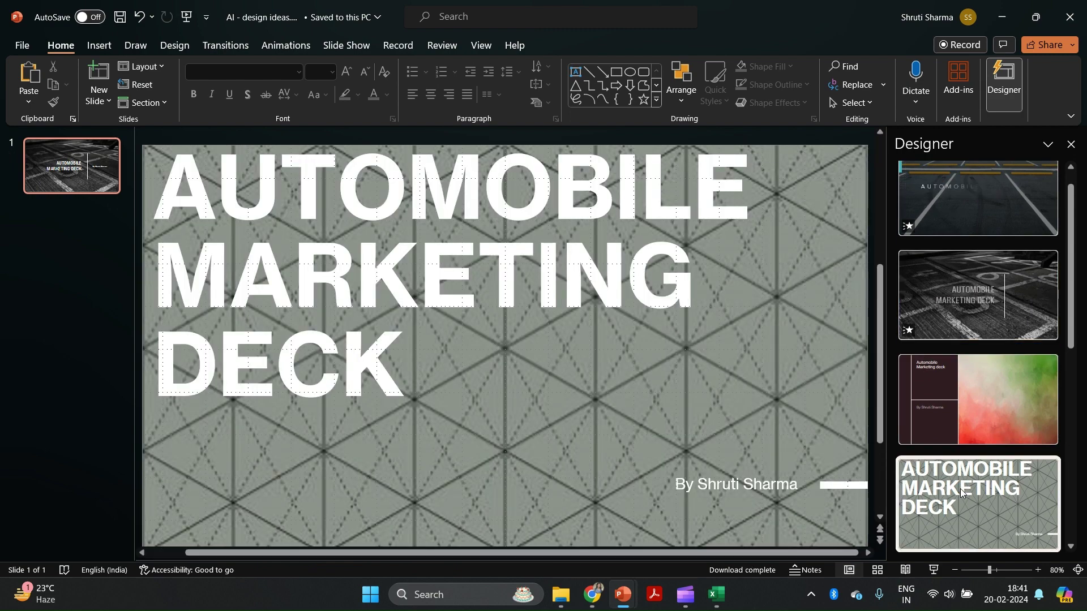
scroll(960, 488, "down", 8)
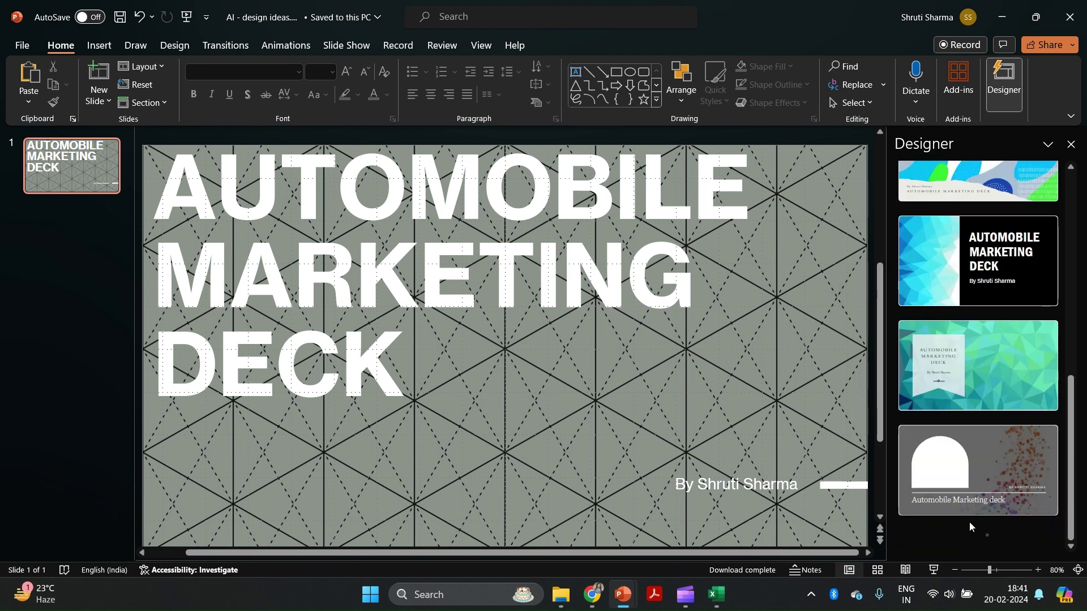
scroll(972, 398, "down", 5)
left_click(972, 321)
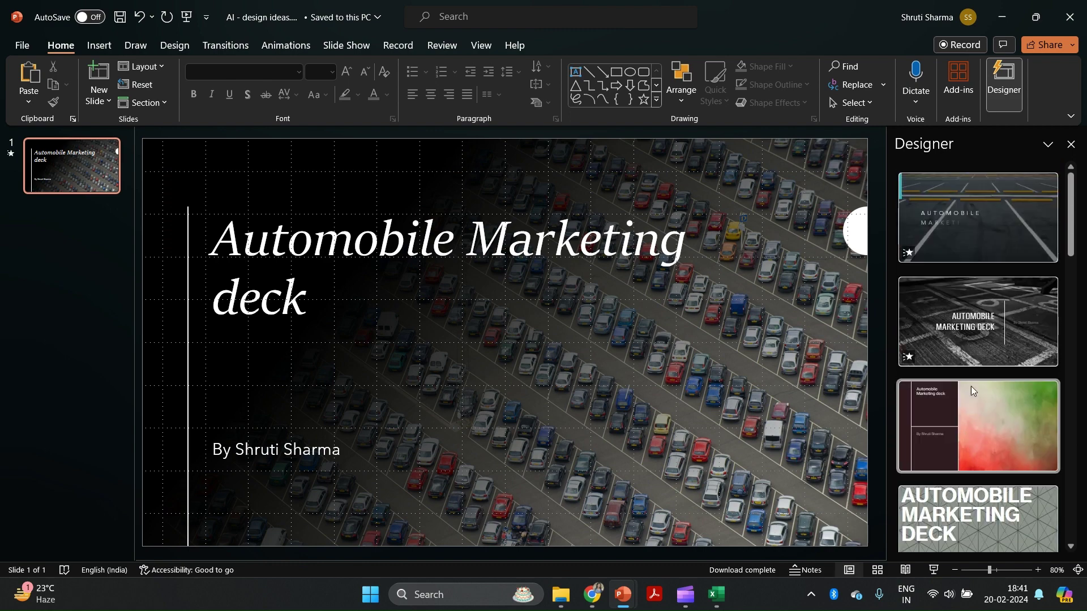
left_click(979, 322)
left_click(949, 217)
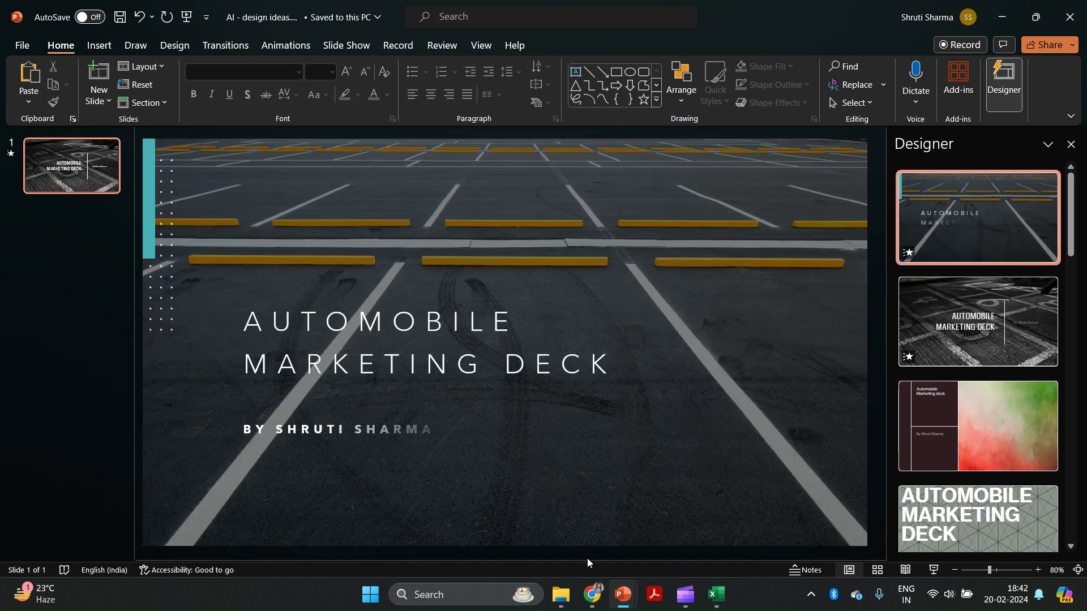
- Copy slides 3–7 from AI hacks.pptx and paste them after the title slide
left_click(771, 529)
left_click(55, 247)
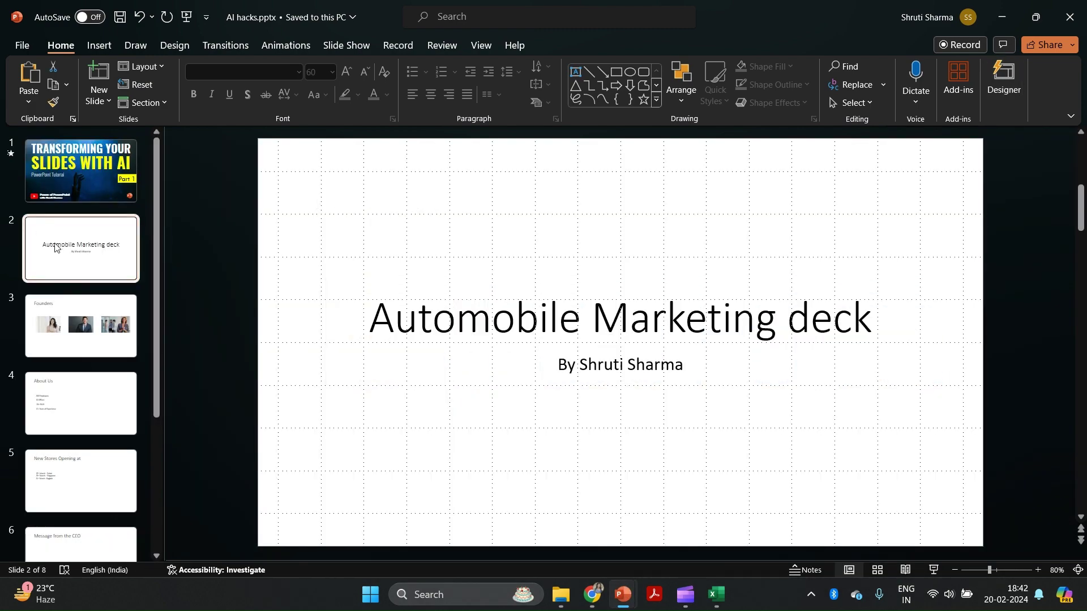
left_click(80, 308)
scroll(82, 335, "down", 1)
scroll(82, 335, "down", 3)
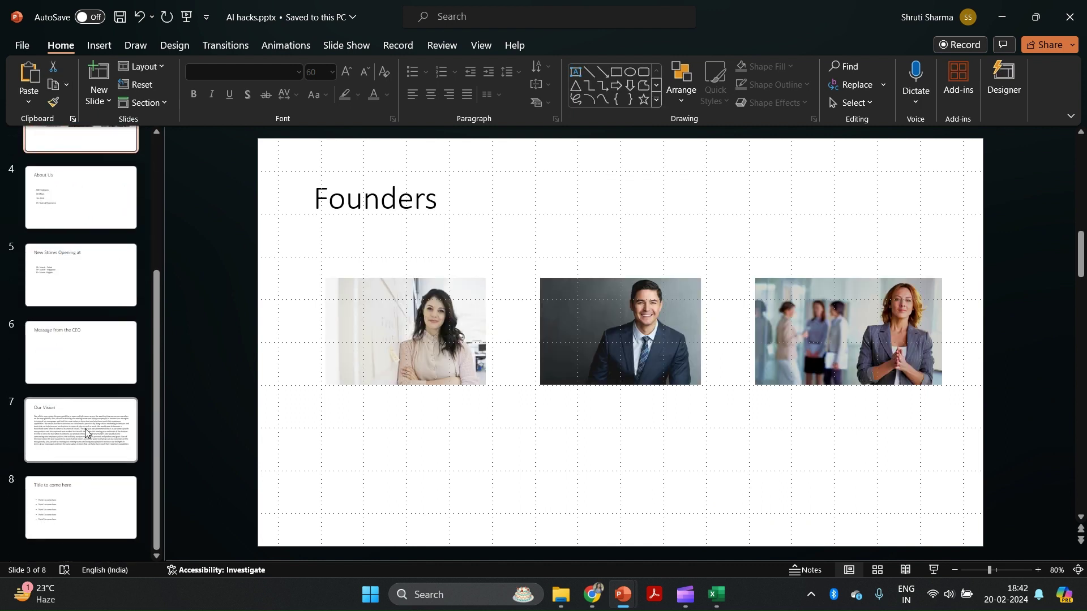
left_click(1002, 17)
left_click(81, 223)
key("ctrl+v")
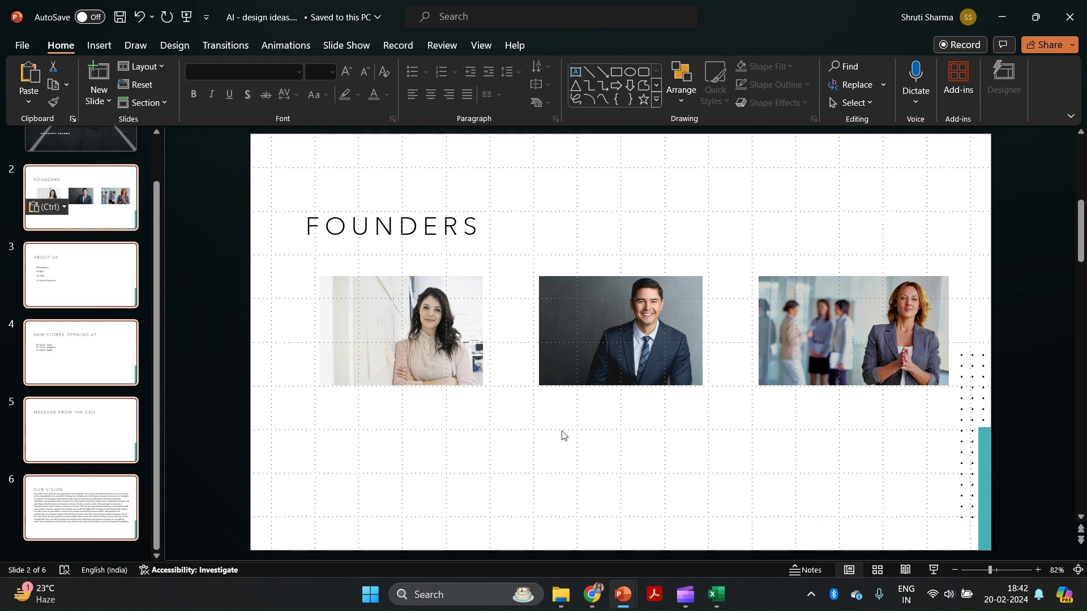
- Review the pasted About Us, CEO and Our Vision slides, then return to the title slide
left_click(80, 299)
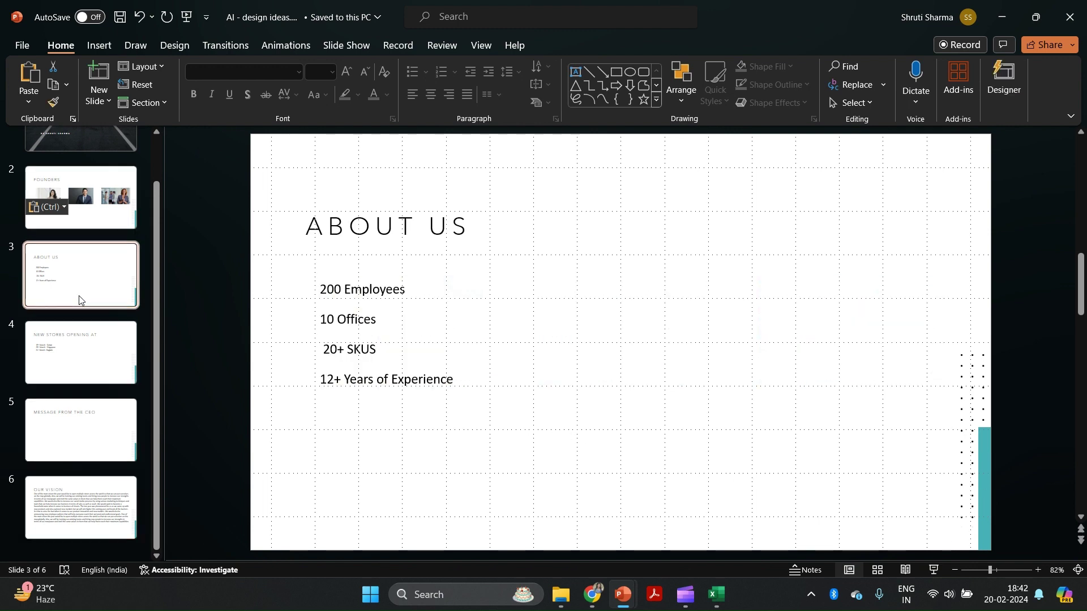
left_click(84, 427)
left_click(80, 507)
scroll(68, 339, "up", 2)
left_click(55, 201)
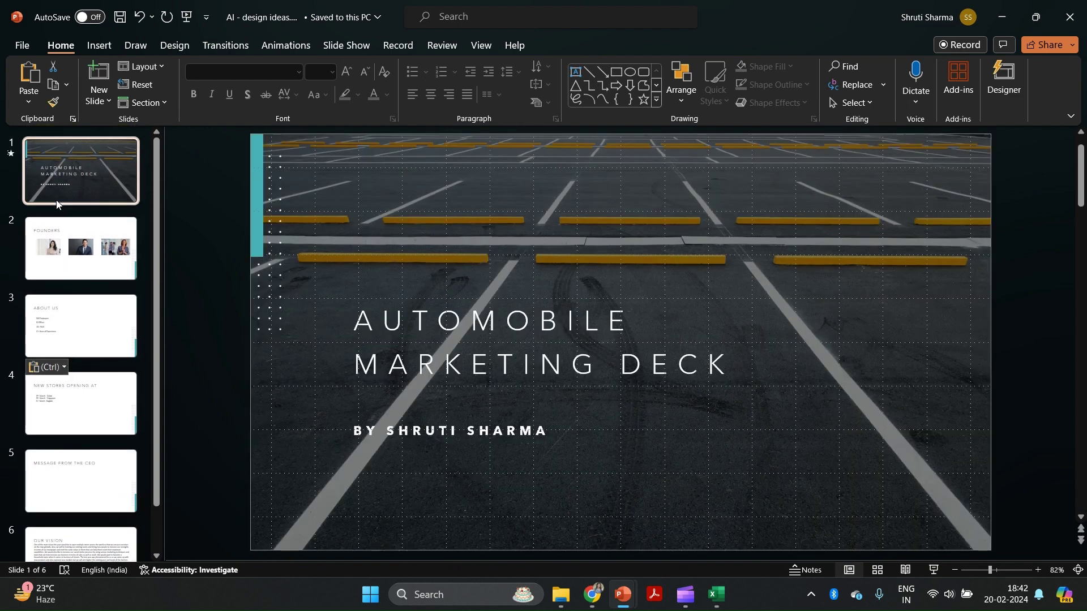
- Try circular, framed and blue-box Designer photo layouts on the Founders slide
left_click(84, 254)
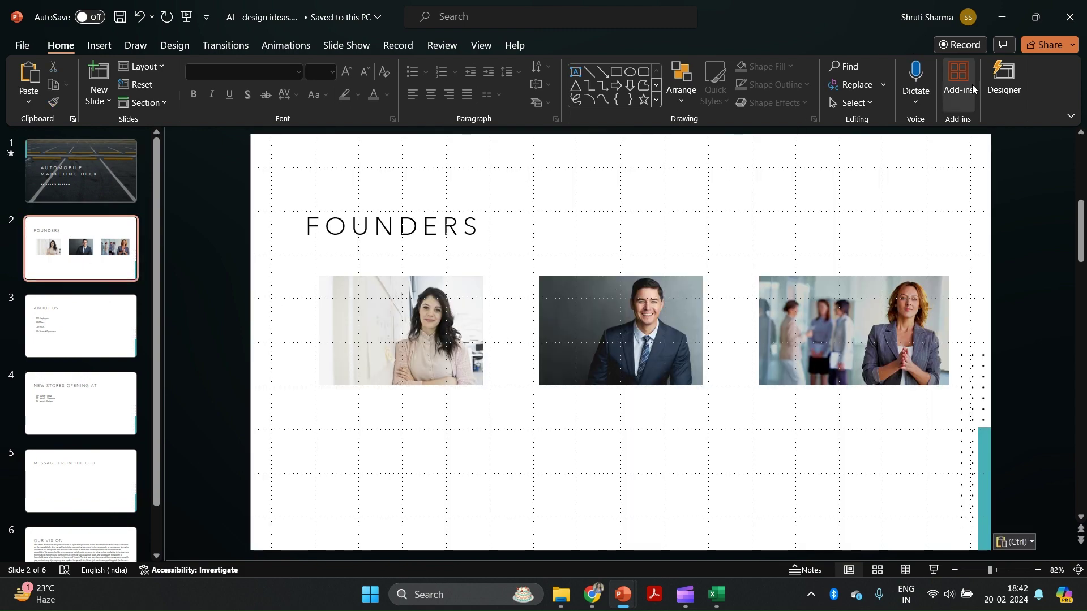
left_click(1003, 79)
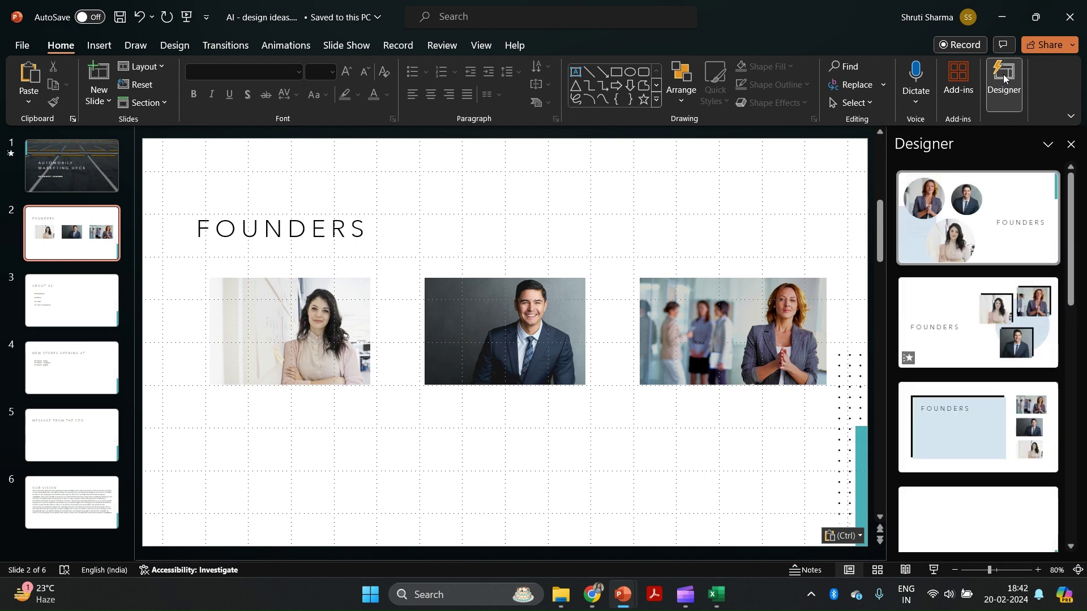
left_click(985, 204)
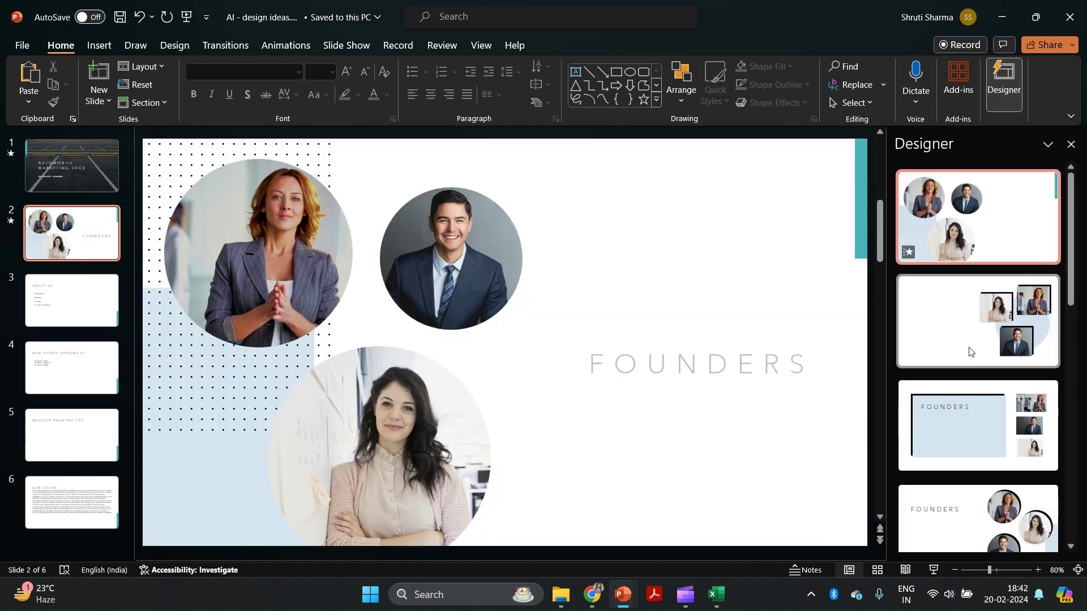
key("shift+F9")
left_click(968, 351)
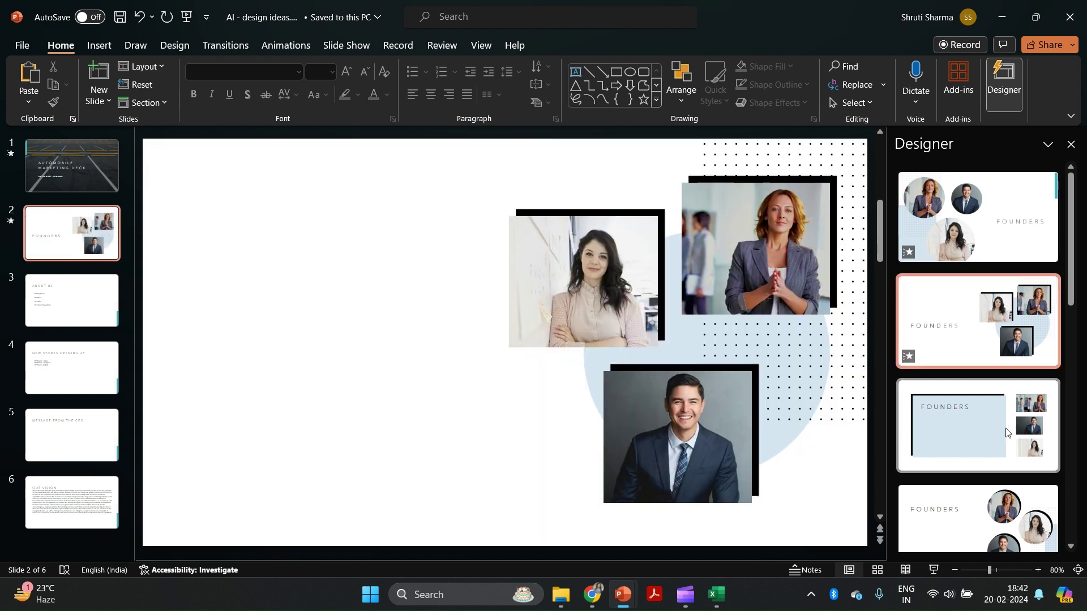
left_click(1006, 433)
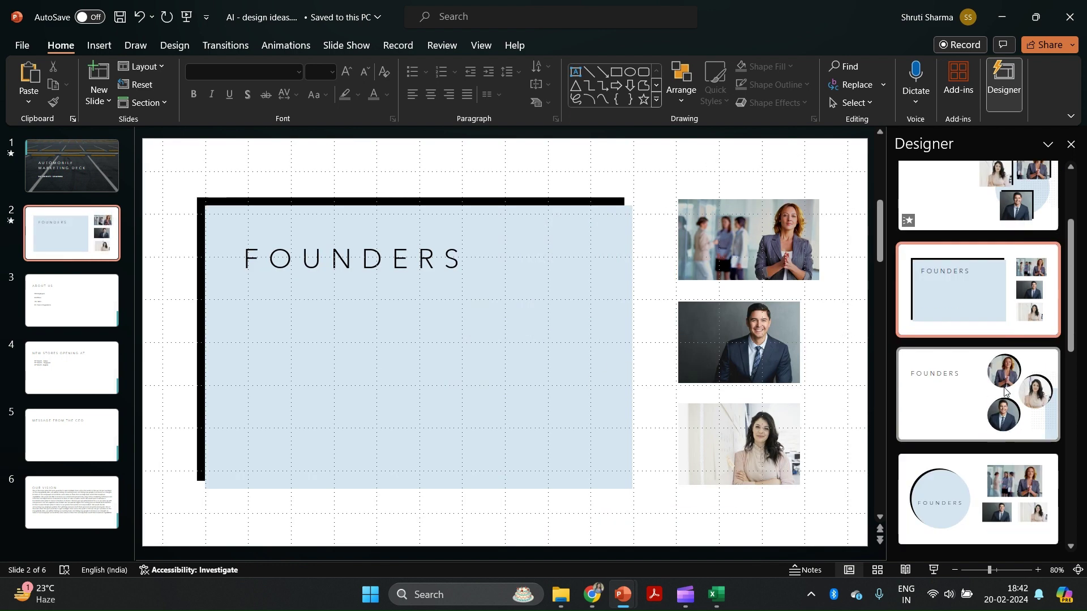
left_click(1005, 390)
- Load more design ideas and apply the circles-over-dot-pattern layout to Founders
scroll(993, 362, "down", 5)
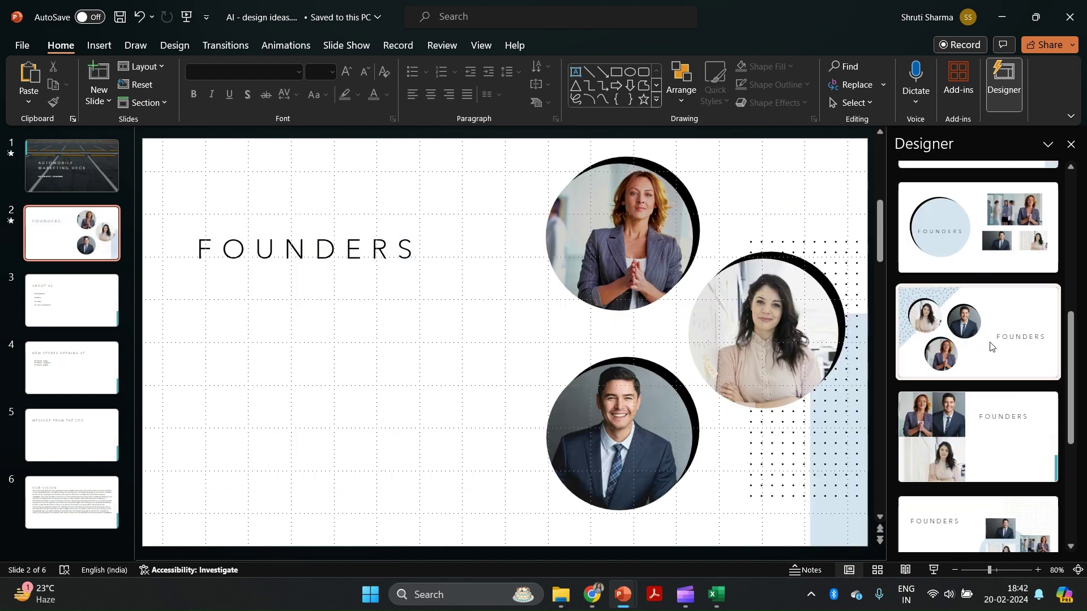
left_click(989, 346)
scroll(988, 368, "down", 5)
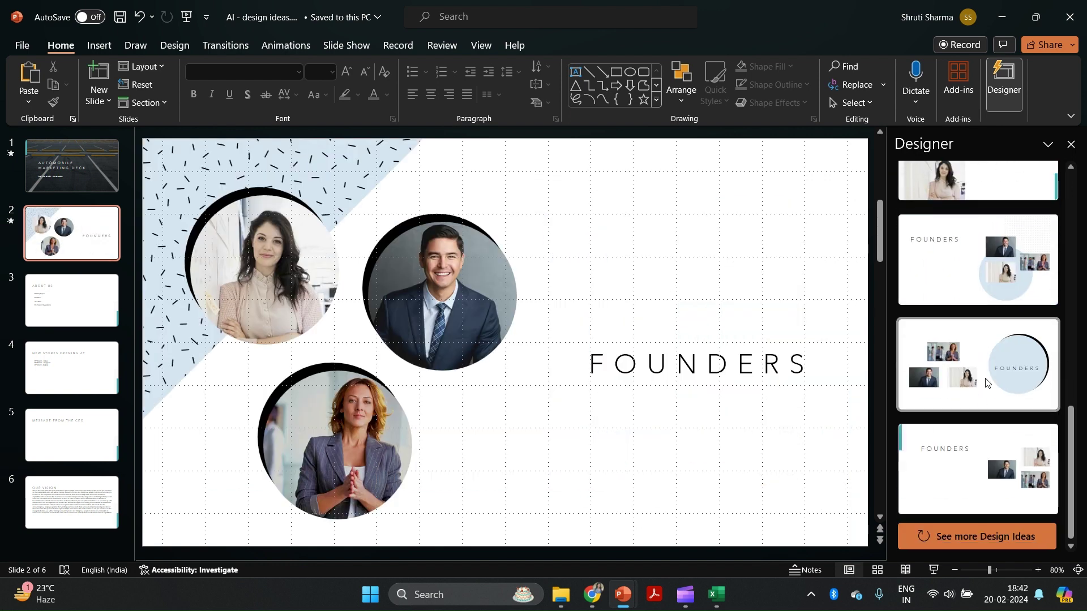
left_click(1000, 537)
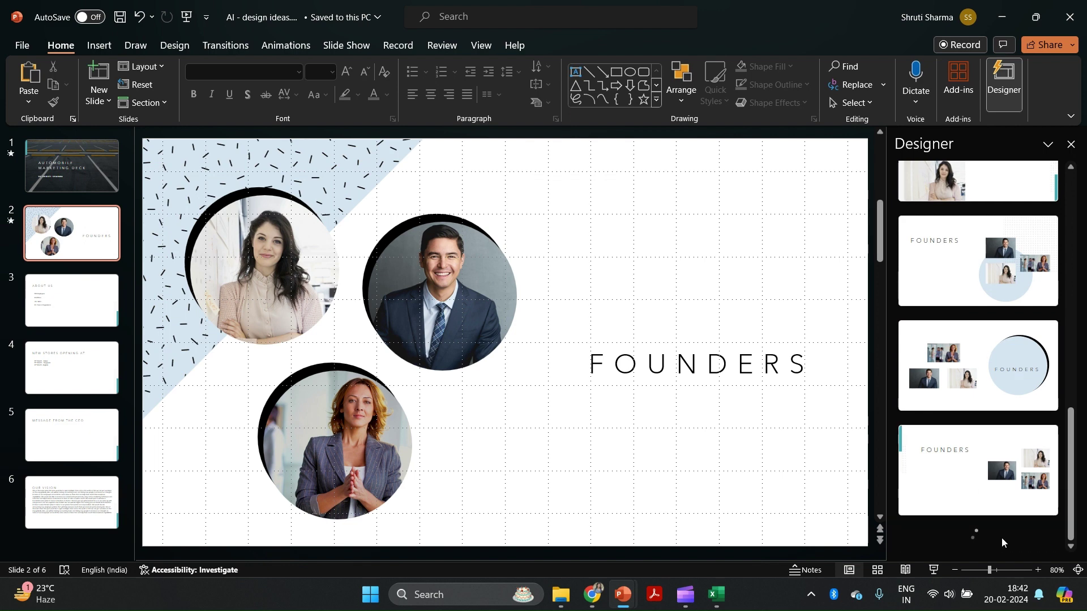
scroll(1000, 536, "down", 5)
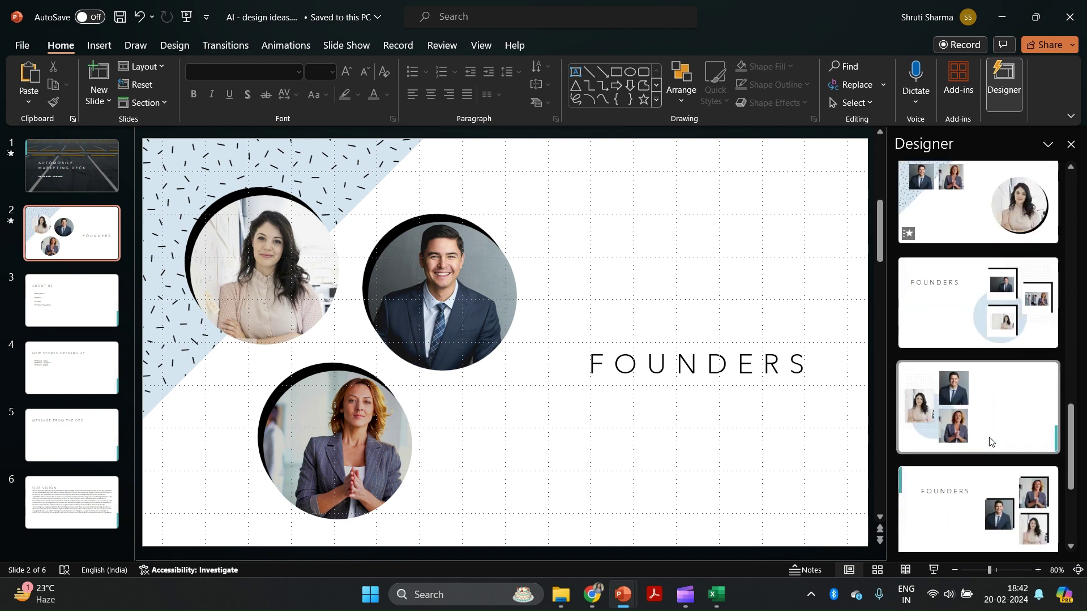
scroll(990, 441, "down", 2)
scroll(1059, 494, "up", 10)
left_click(900, 219)
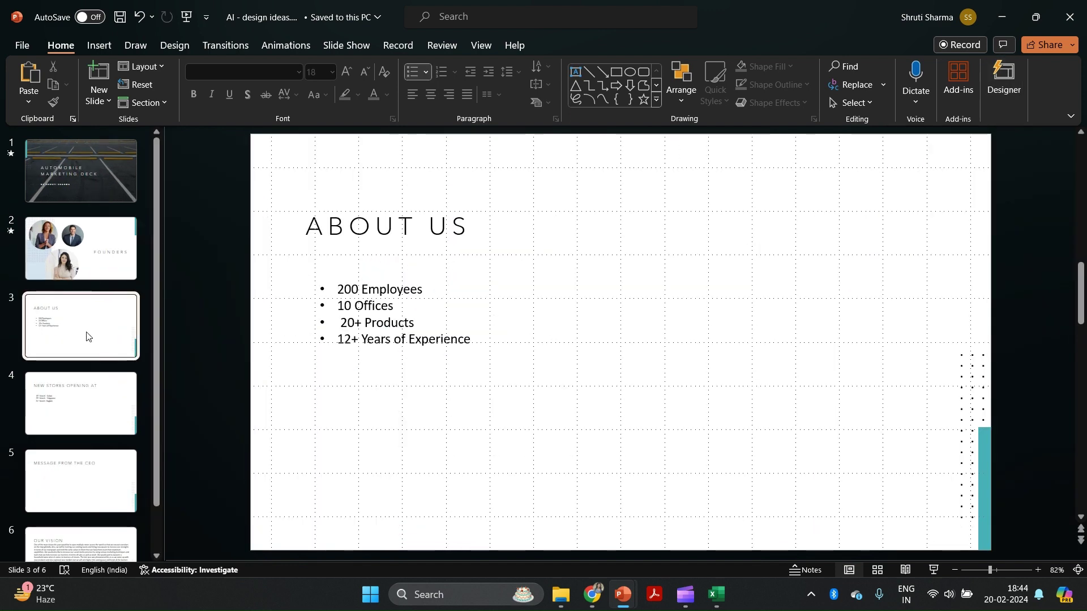
- Compare About Us Designer layouts, including office and monitor photos, and keep the coloured icon circles
key("Up")
left_click(93, 329)
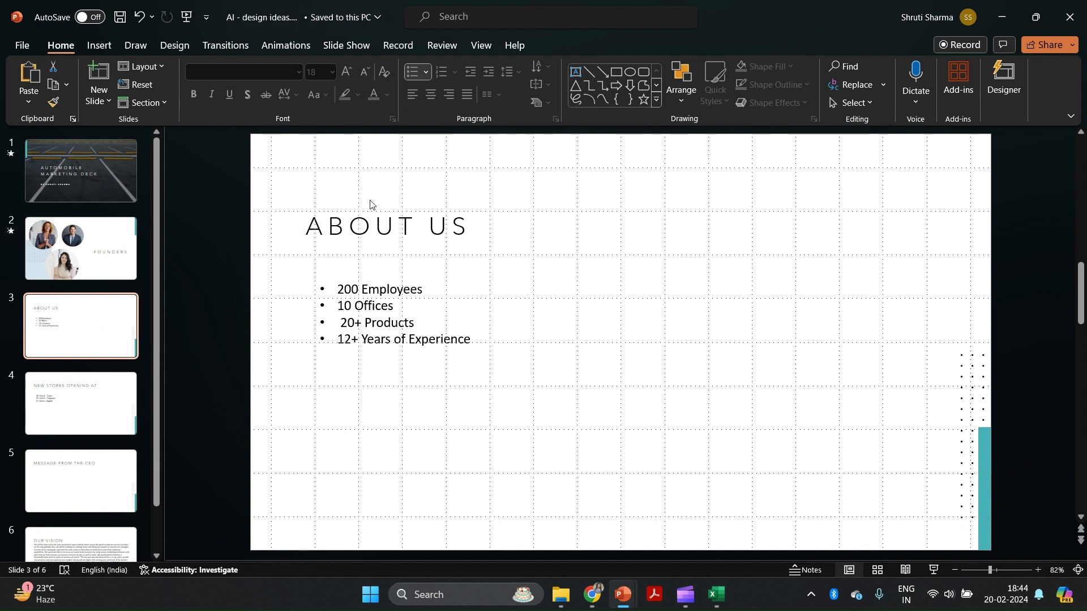
left_click(996, 90)
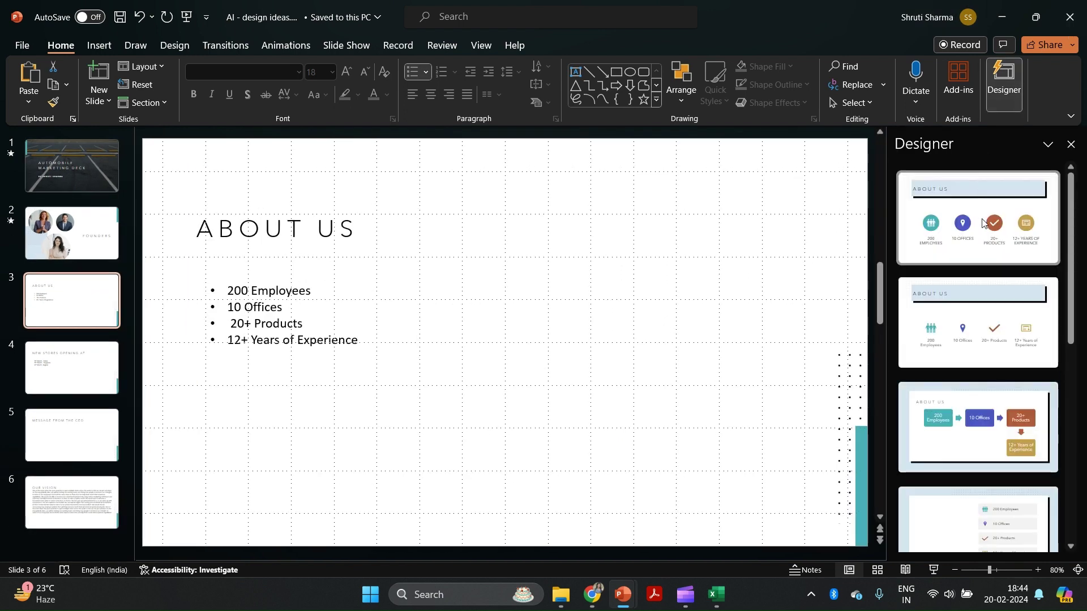
left_click(983, 223)
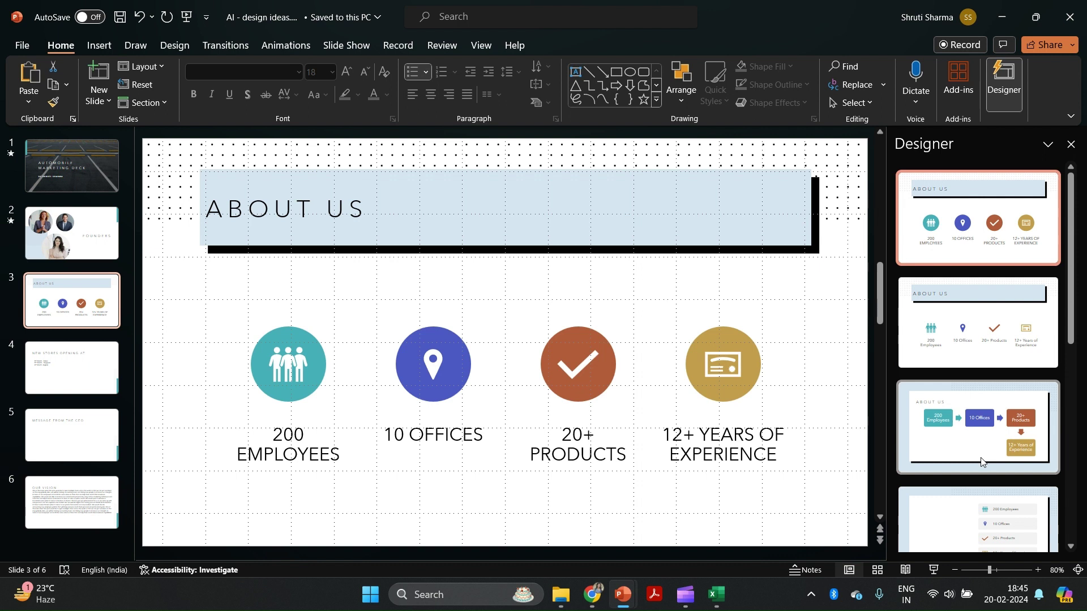
scroll(980, 462, "down", 5)
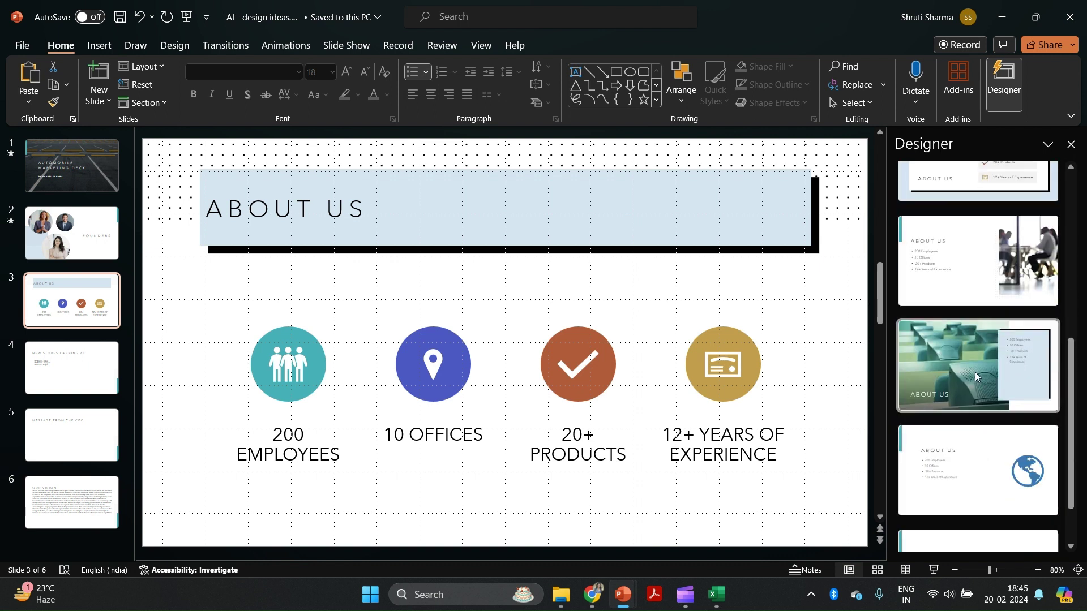
left_click(979, 266)
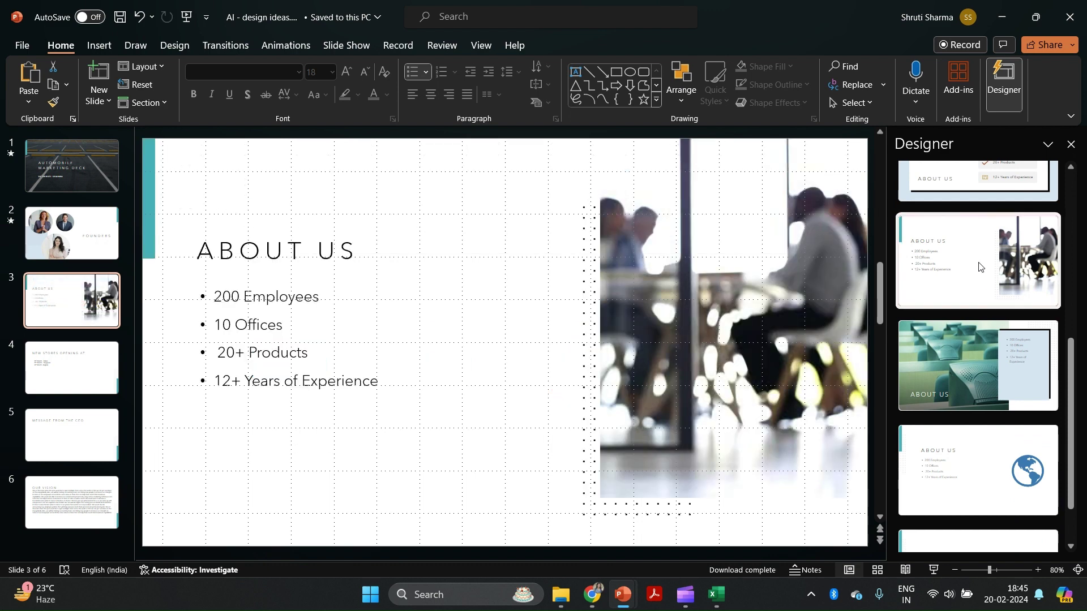
left_click(943, 379)
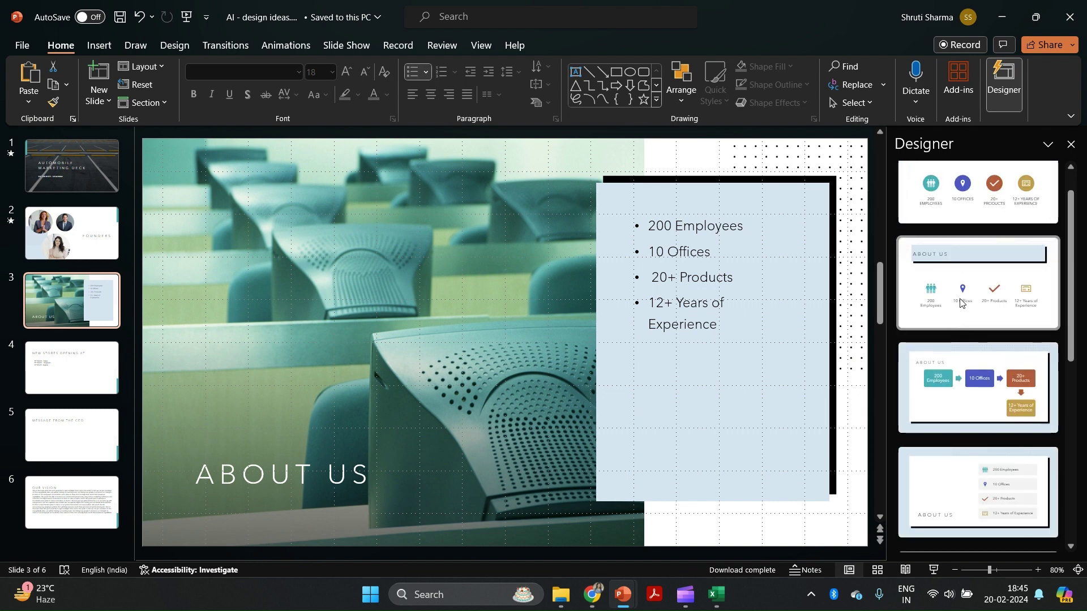
left_click(968, 220)
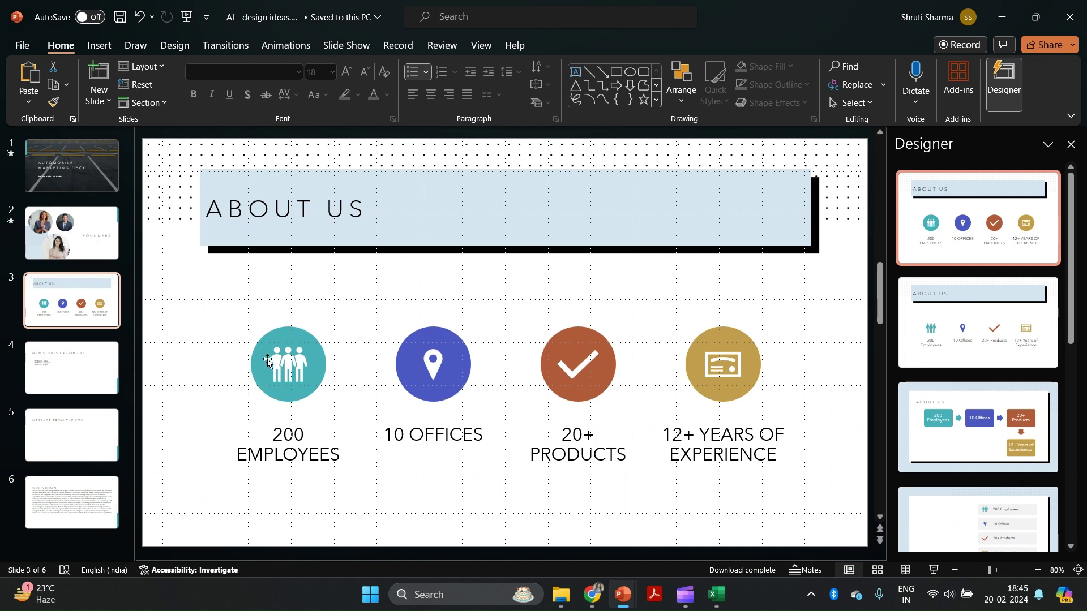
- Swap the 200 Employees icon for a group-of-people stock icon found by searching 'peo'
left_click(287, 365)
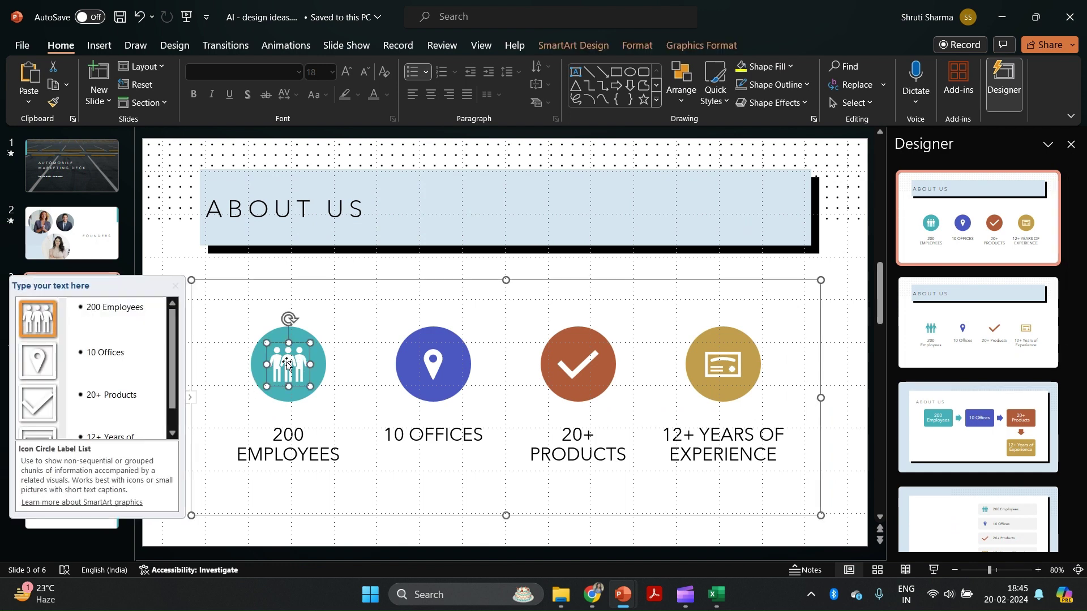
right_click(286, 364)
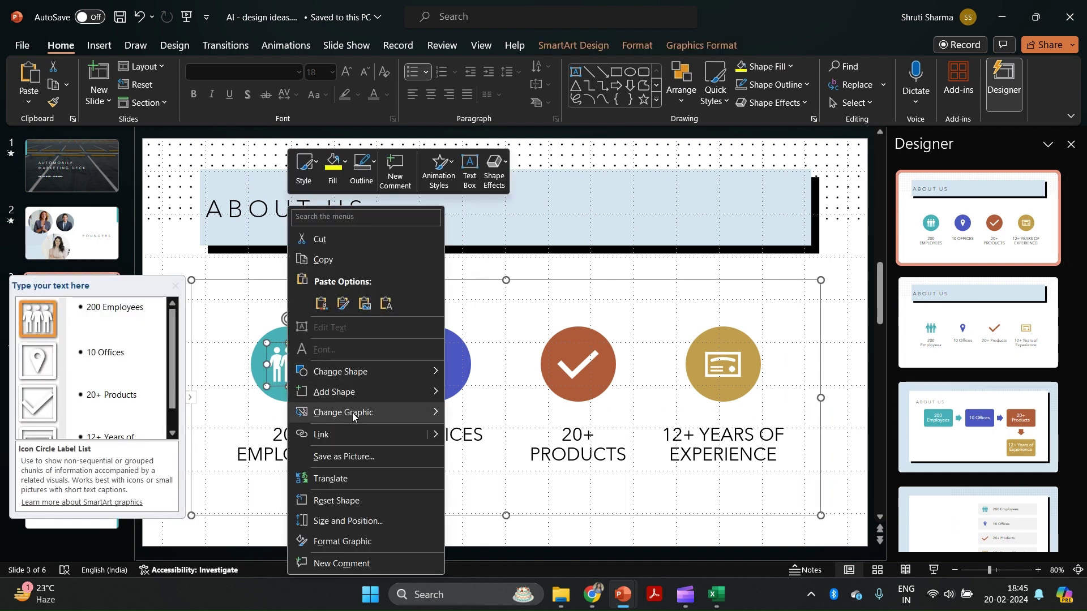
mouse_move(396, 412)
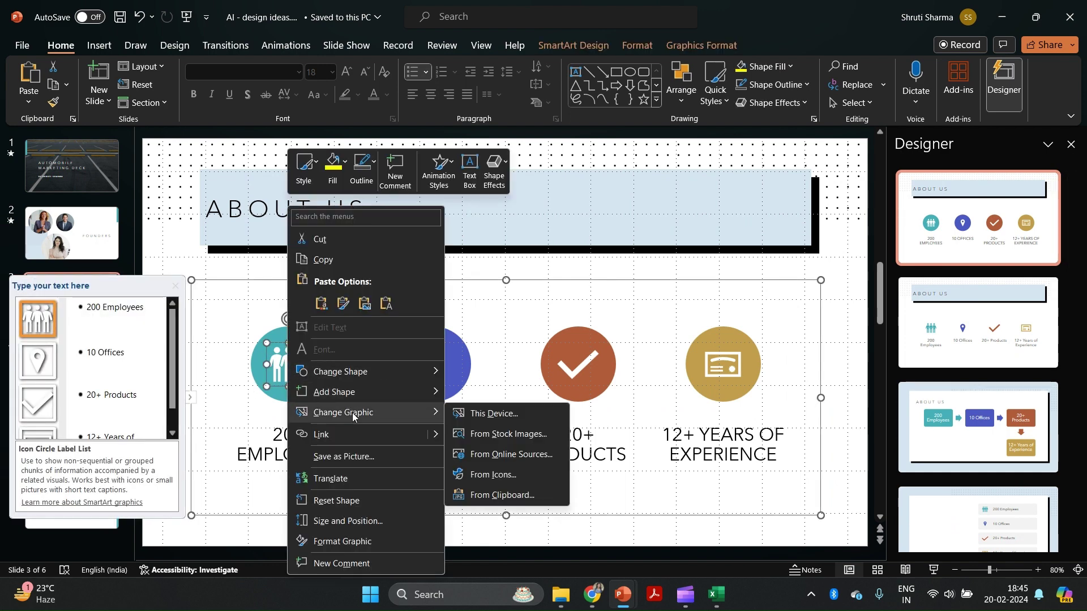
left_click(491, 475)
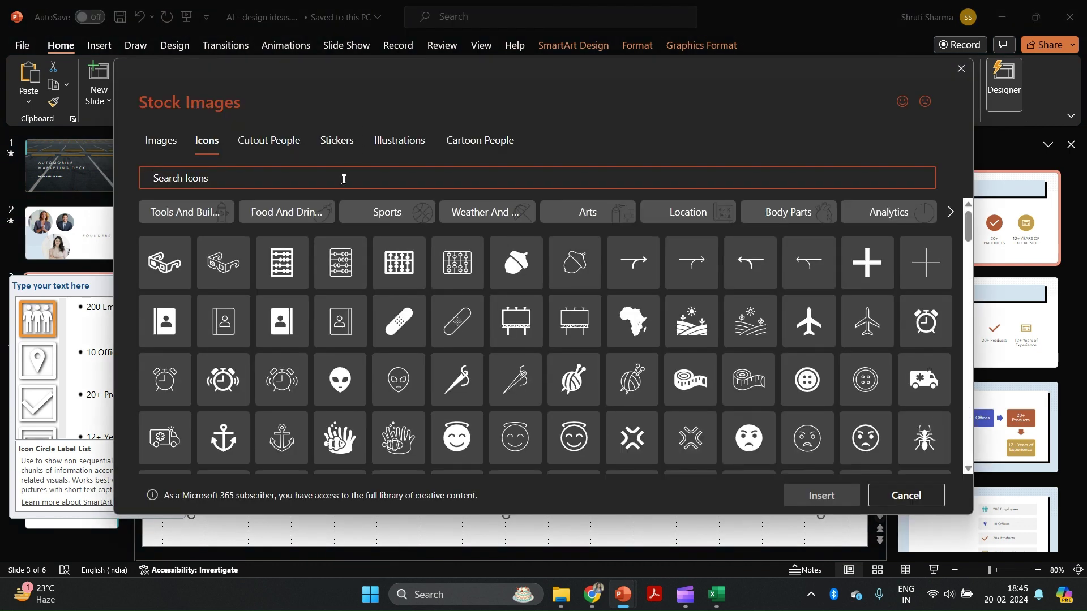
type("people")
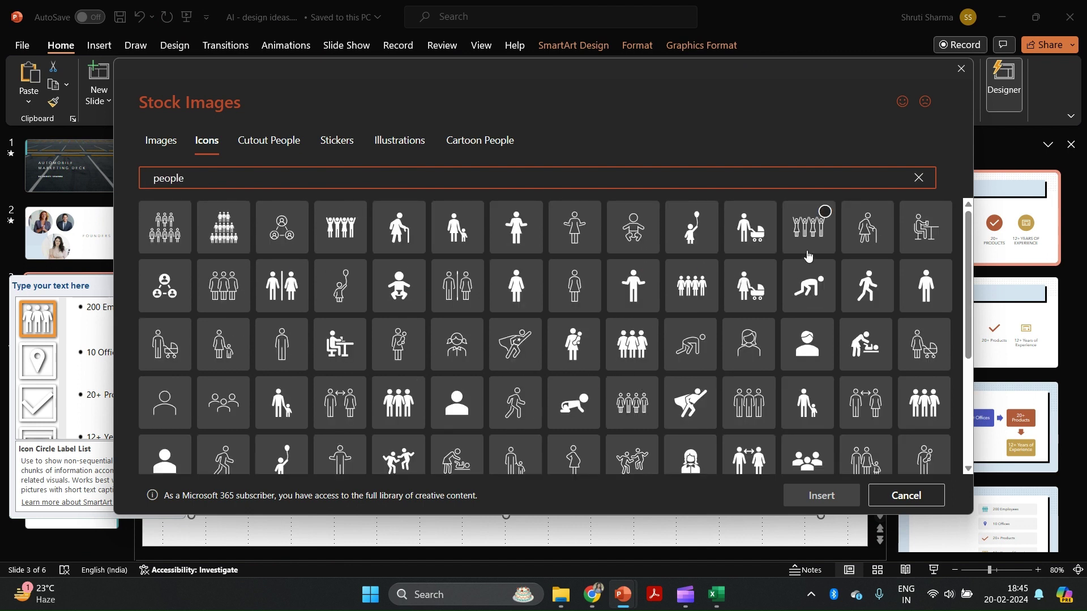
left_click(812, 473)
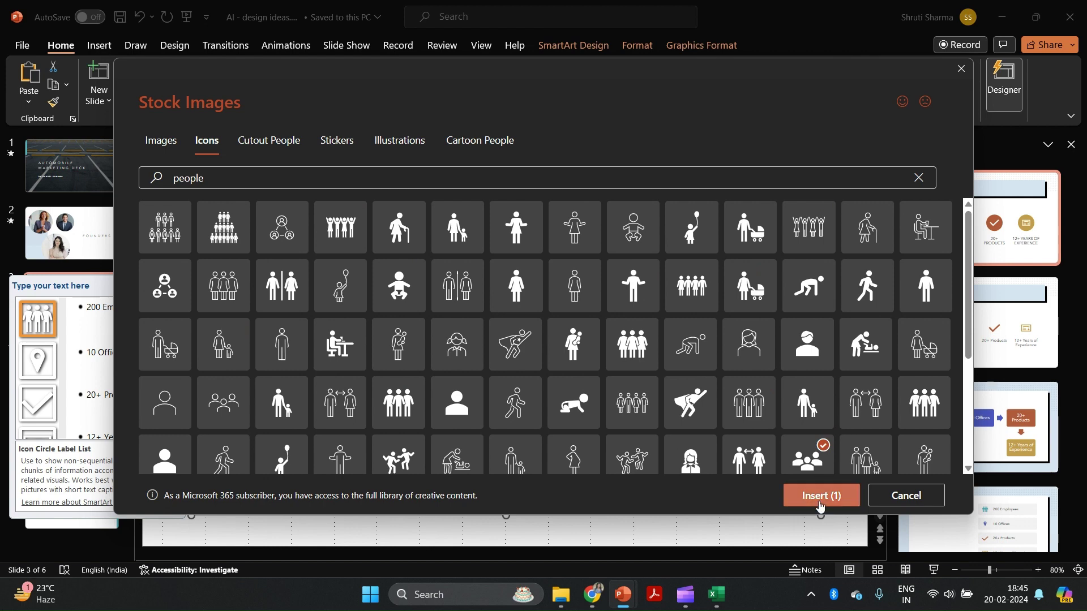
left_click(821, 495)
left_click(232, 229)
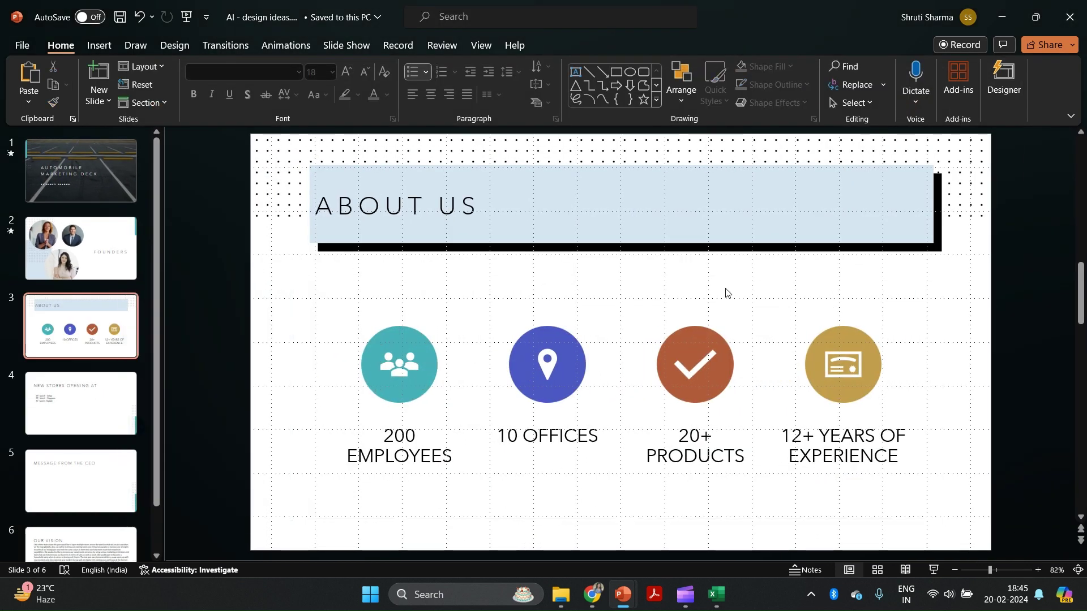
- Try timeline, three-icon and hexagon Designer ideas on the New Stores Opening At slide
left_click(96, 427)
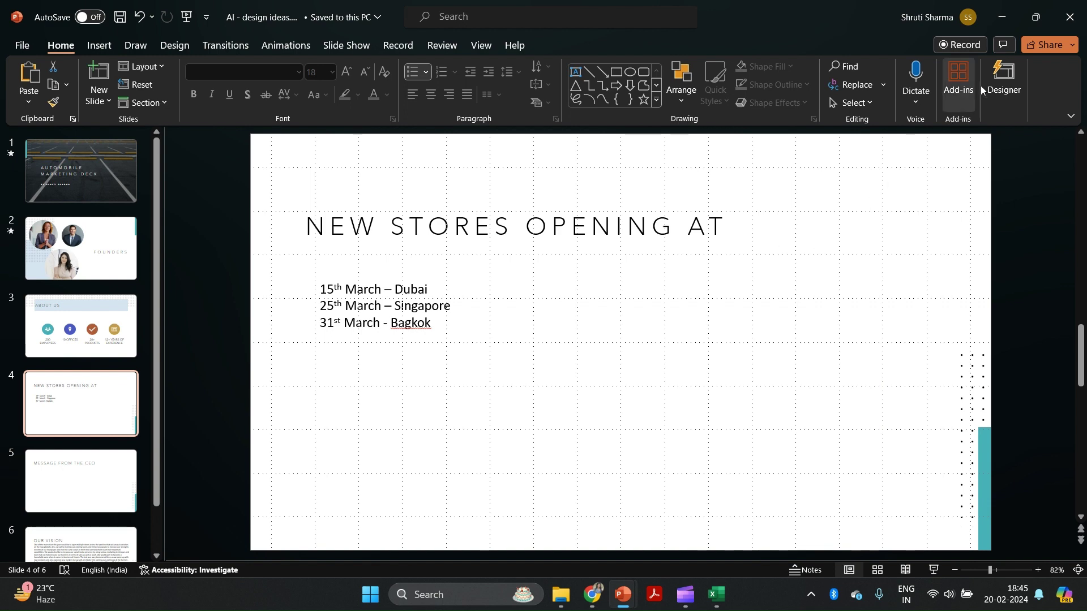
left_click(1003, 68)
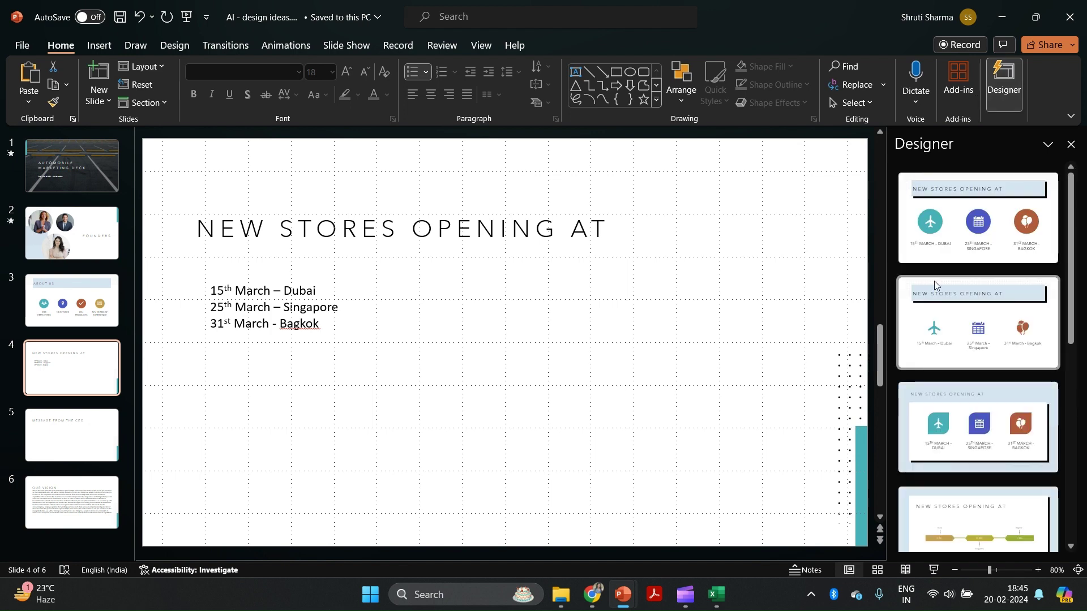
scroll(954, 324, "down", 4)
left_click(954, 323)
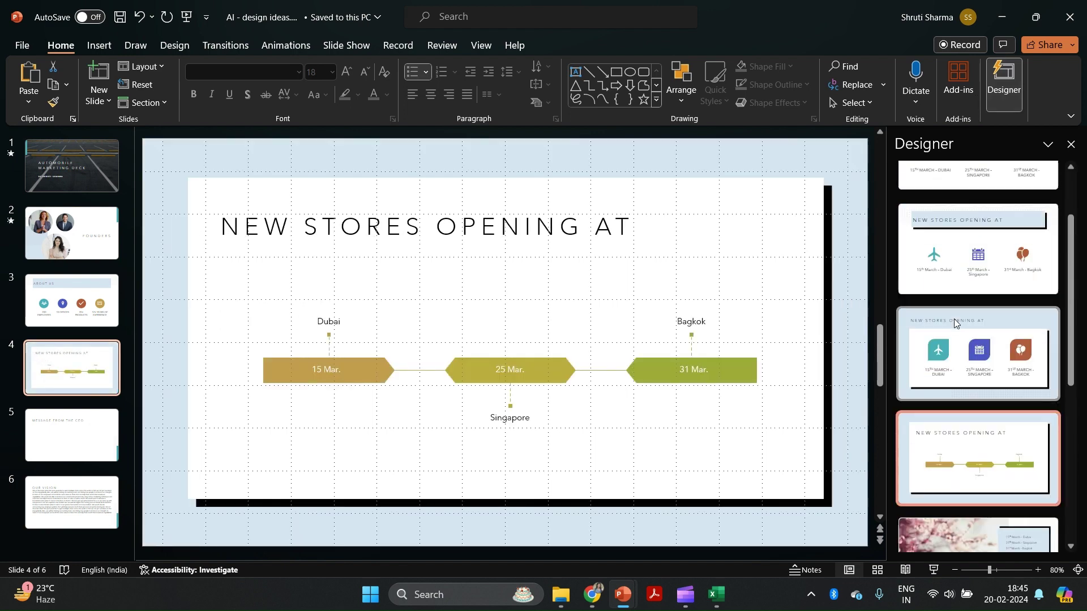
left_click(954, 323)
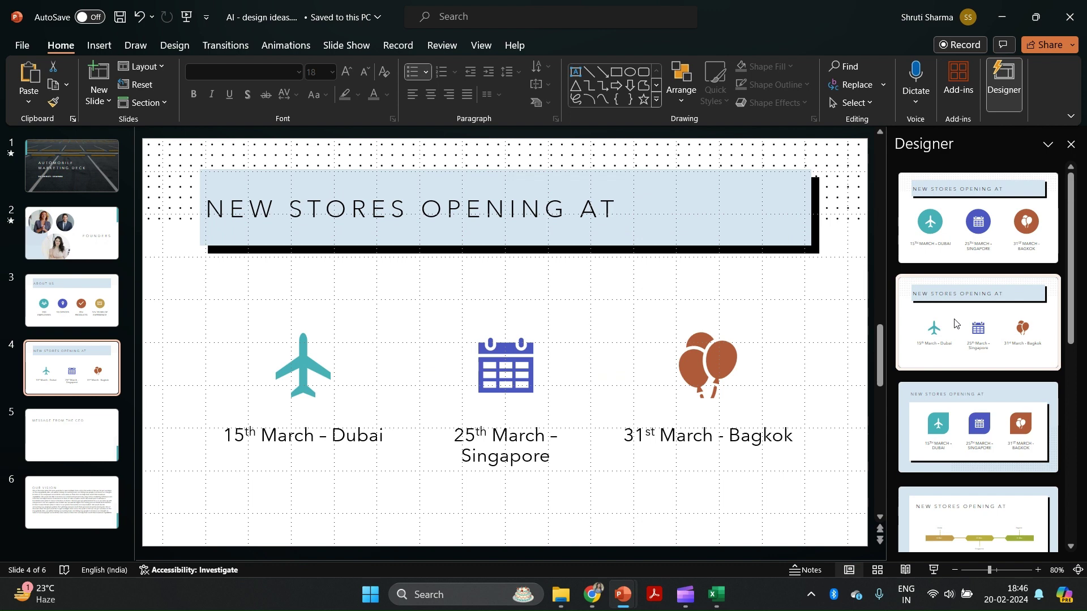
left_click(978, 221)
scroll(983, 377, "down", 3)
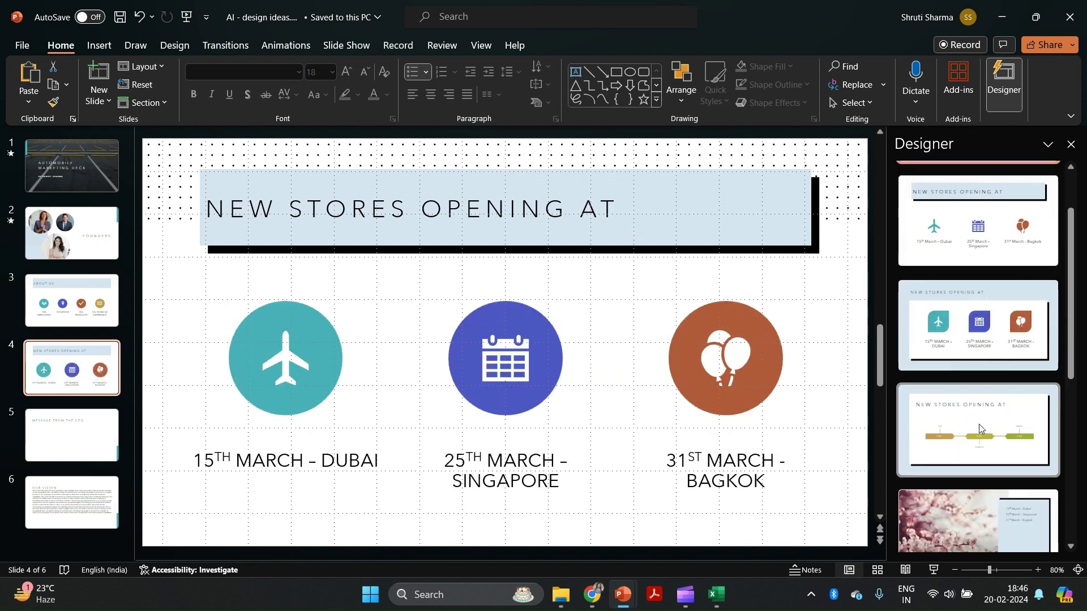
left_click(979, 424)
scroll(979, 255, "up", 2)
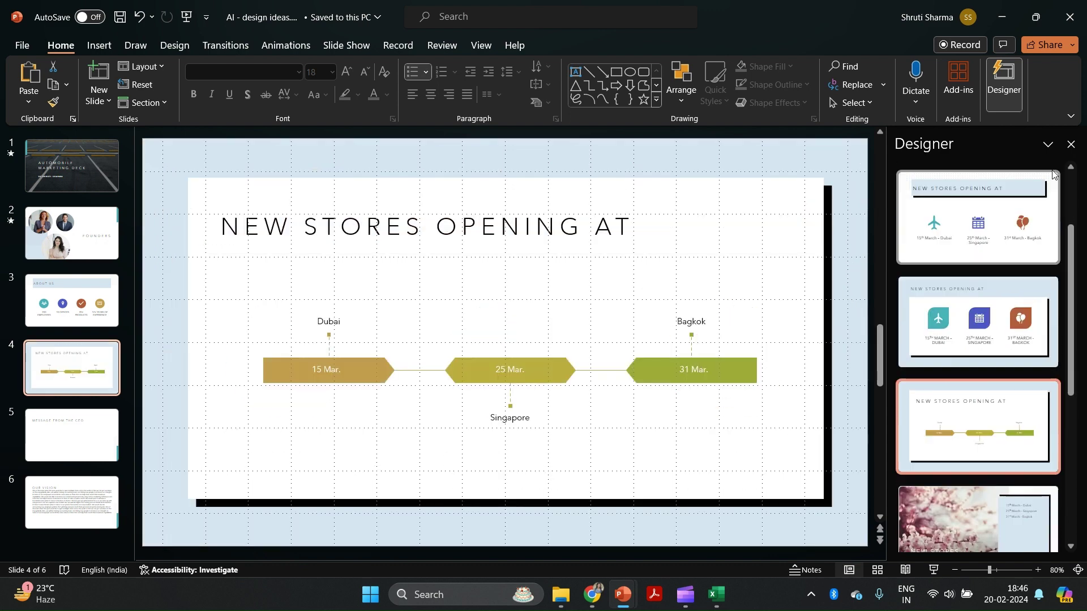
left_click(1070, 144)
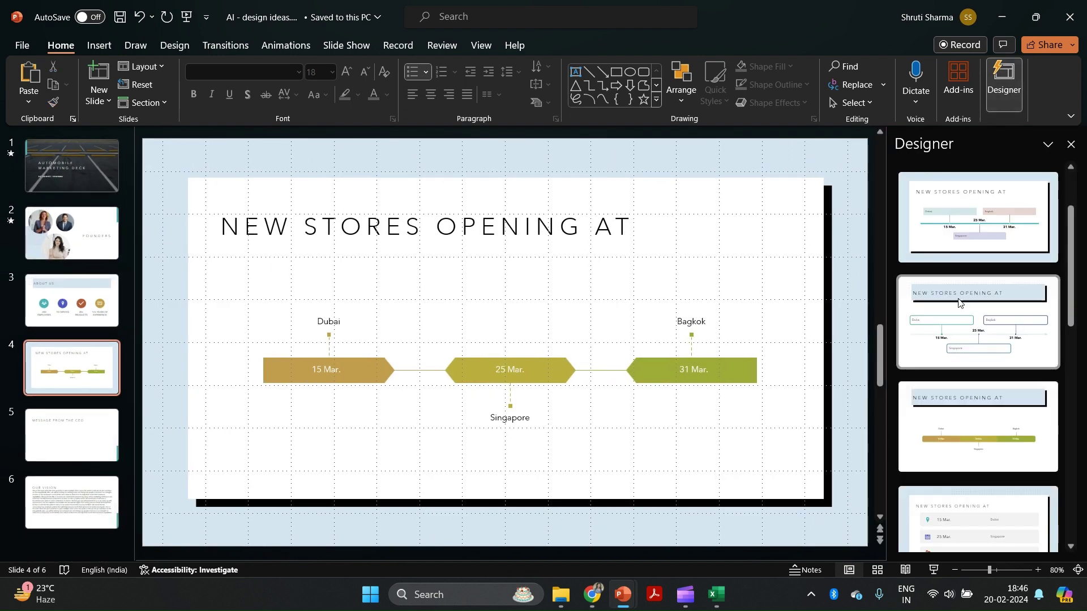
- Compare more timeline designs and apply the arrow timeline with pinned dates
scroll(962, 453, "down", 1)
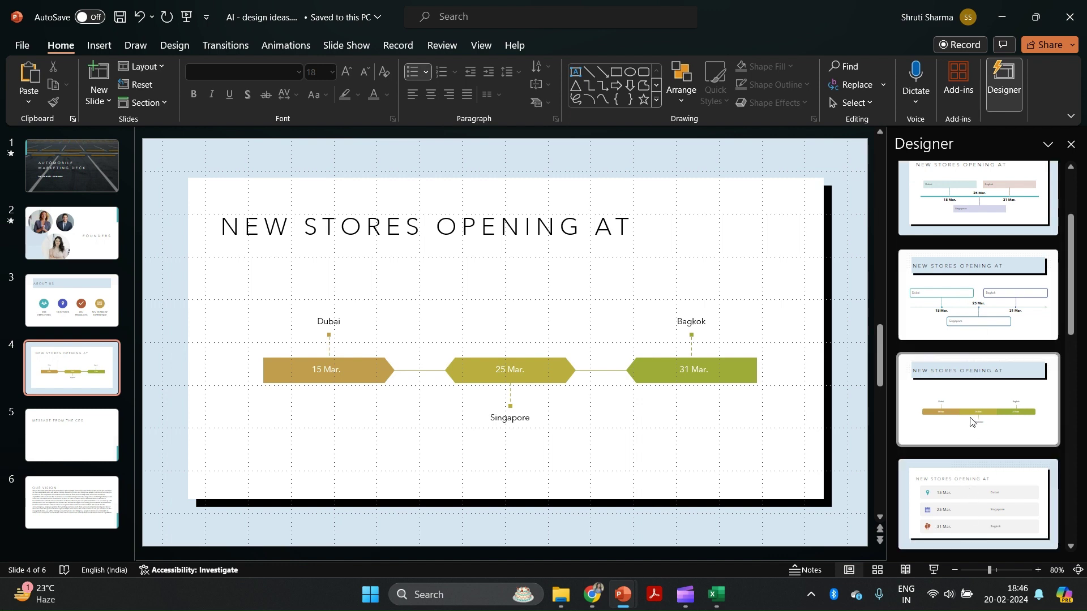
left_click(970, 421)
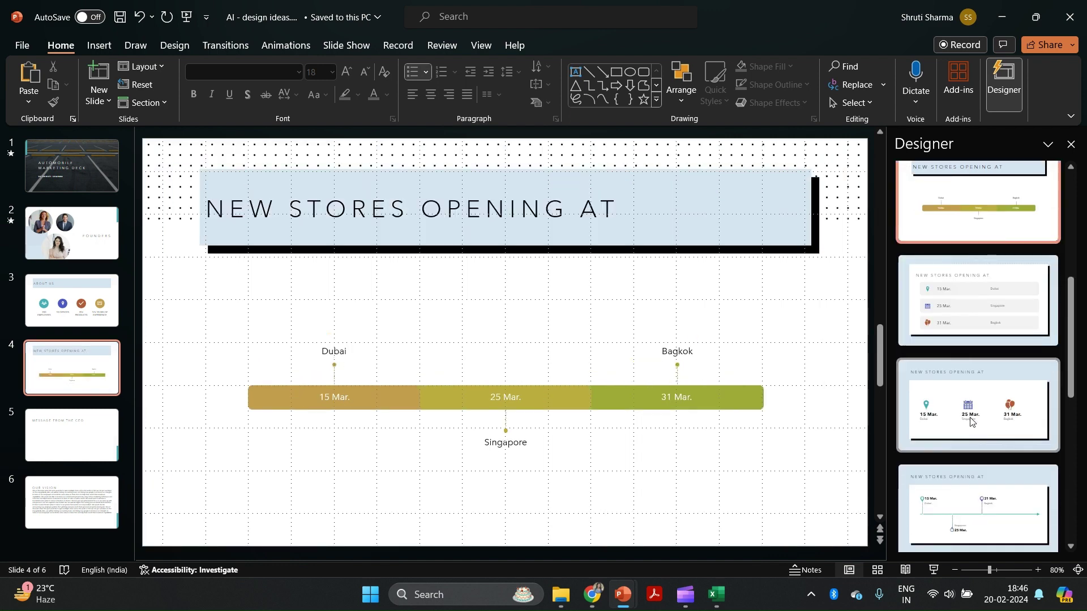
scroll(970, 424, "down", 2)
left_click(970, 429)
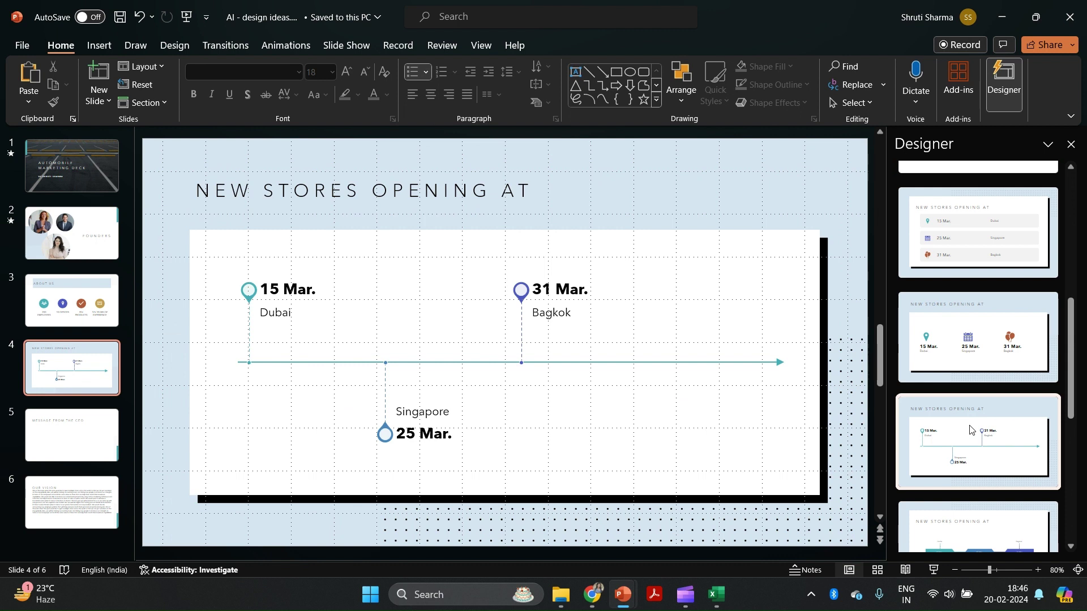
scroll(970, 430, "down", 3)
left_click(977, 457)
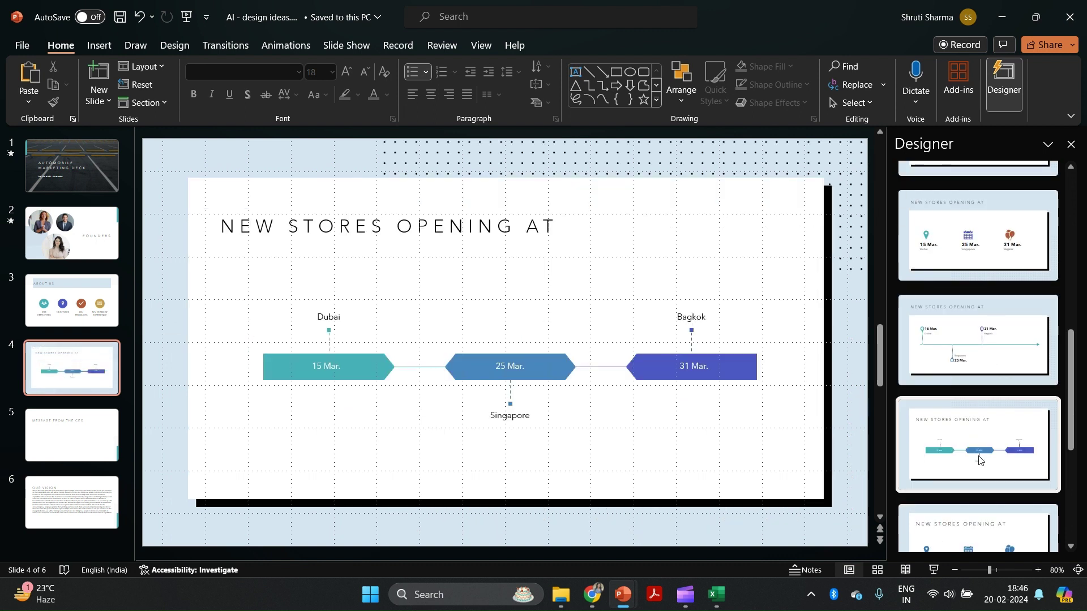
scroll(979, 459, "down", 3)
left_click(979, 400)
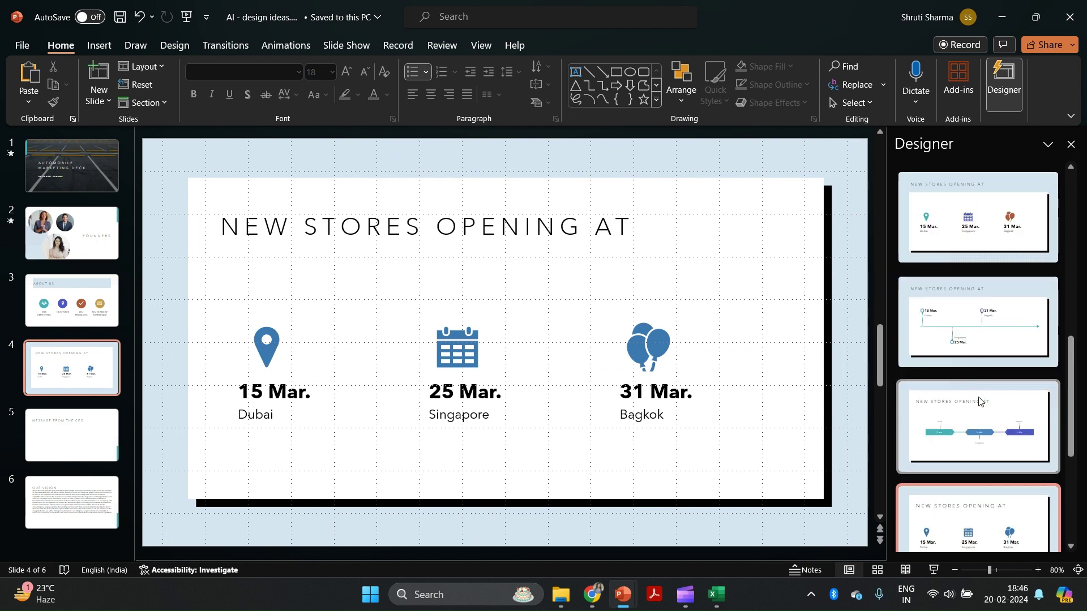
left_click(984, 281)
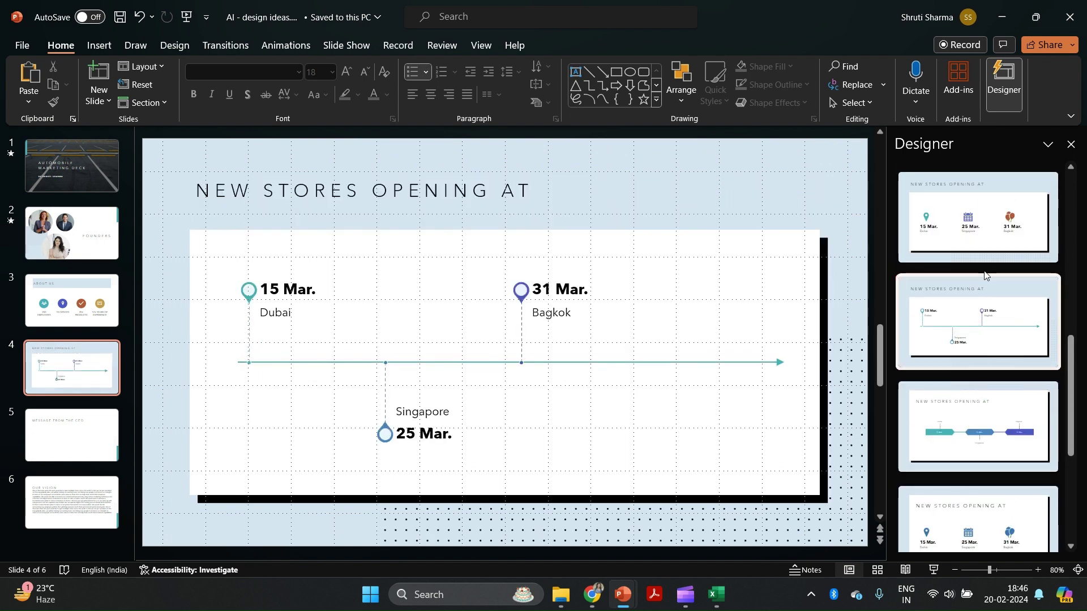
left_click(1070, 144)
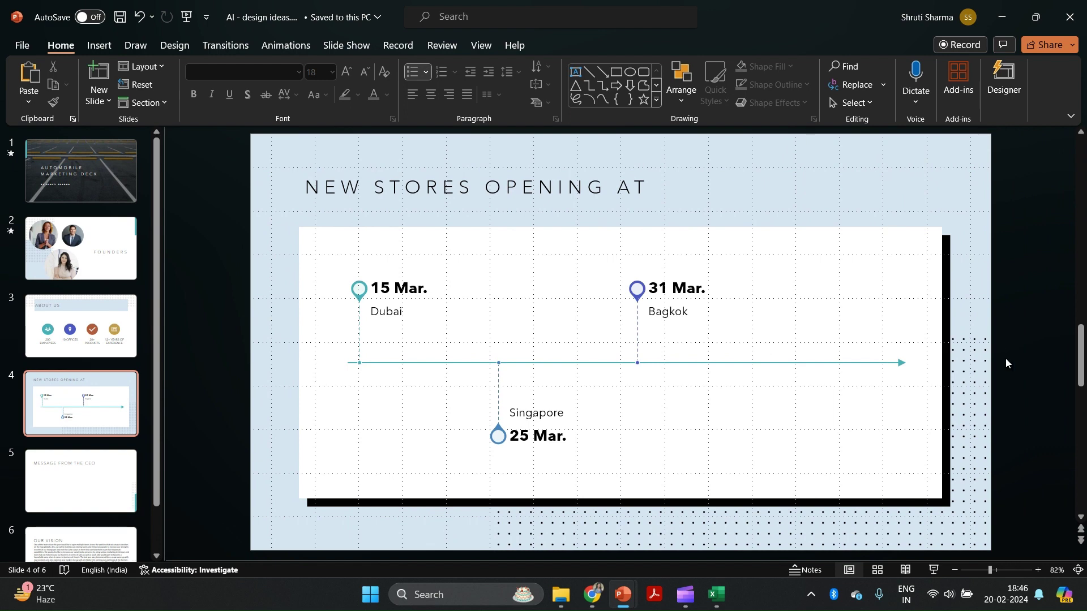
scroll(1005, 357, "down", 2)
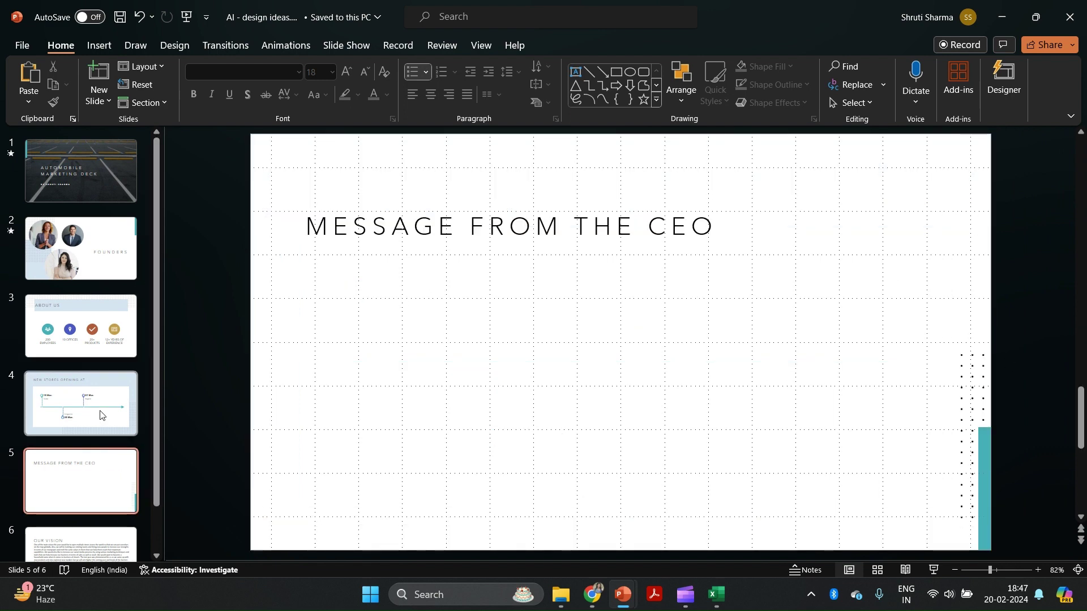
- Insert the 3.mov video from this computer onto the Message from the CEO slide
left_click(100, 415)
left_click(86, 505)
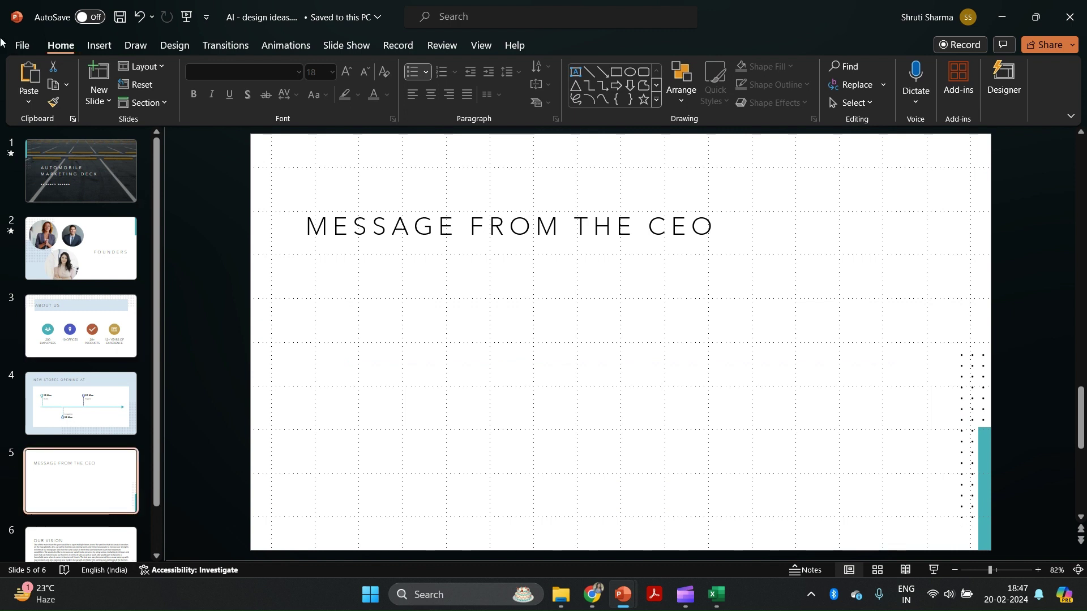
left_click(99, 47)
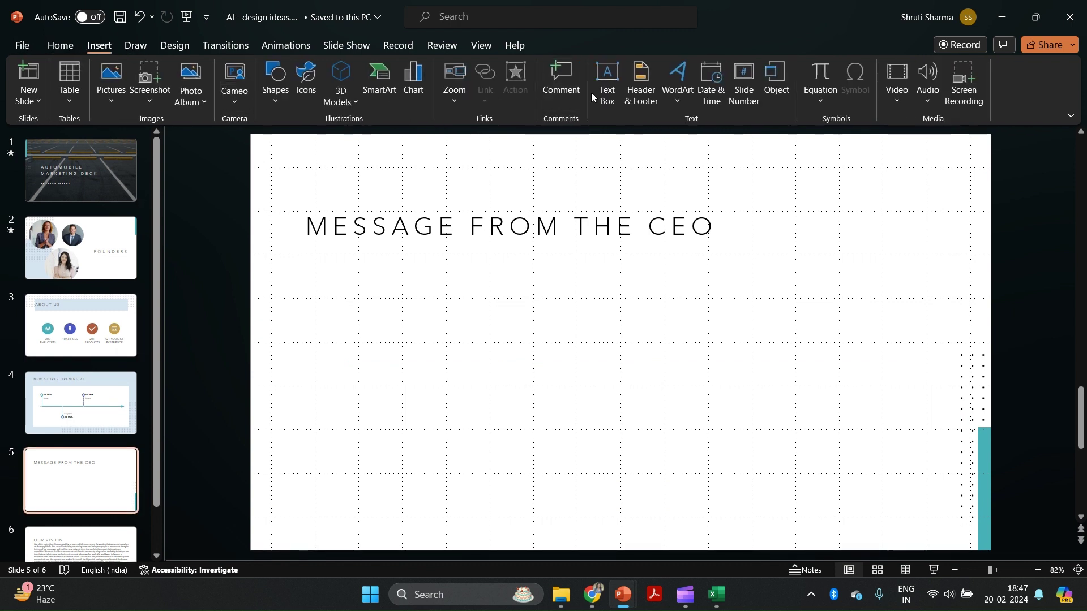
left_click(896, 89)
left_click(908, 143)
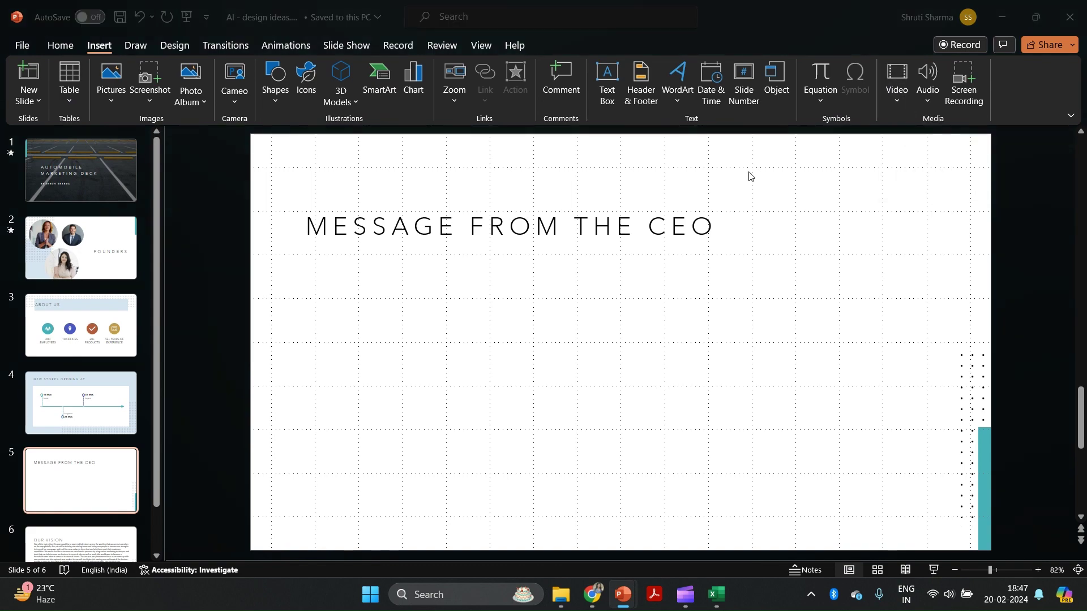
left_click(469, 252)
double_click(470, 252)
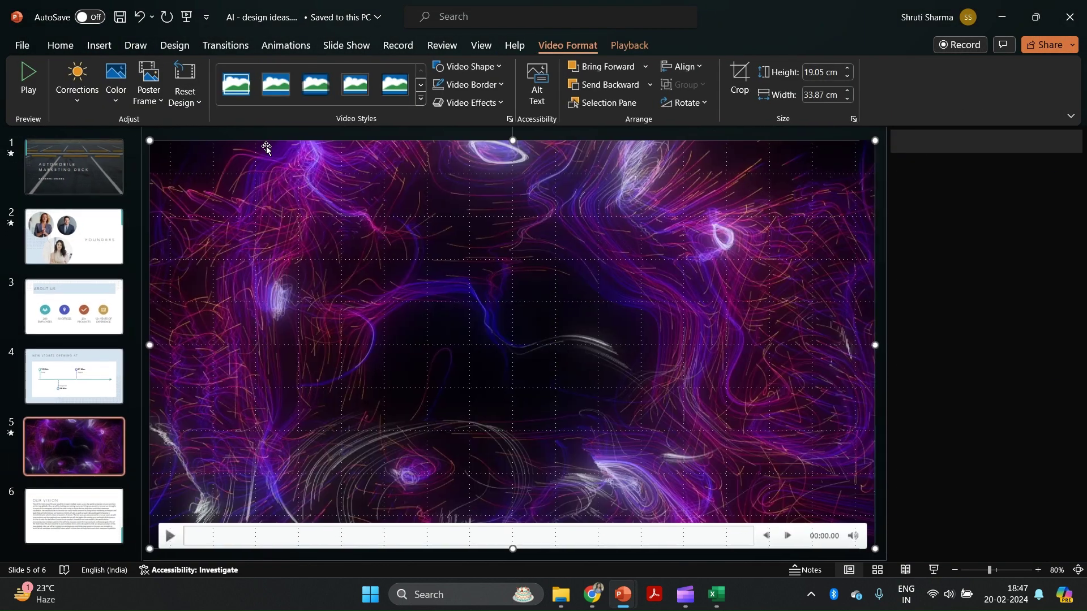
- Try several Designer layouts for the CEO slide and apply the light-blue-box layout
scroll(958, 467, "down", 3)
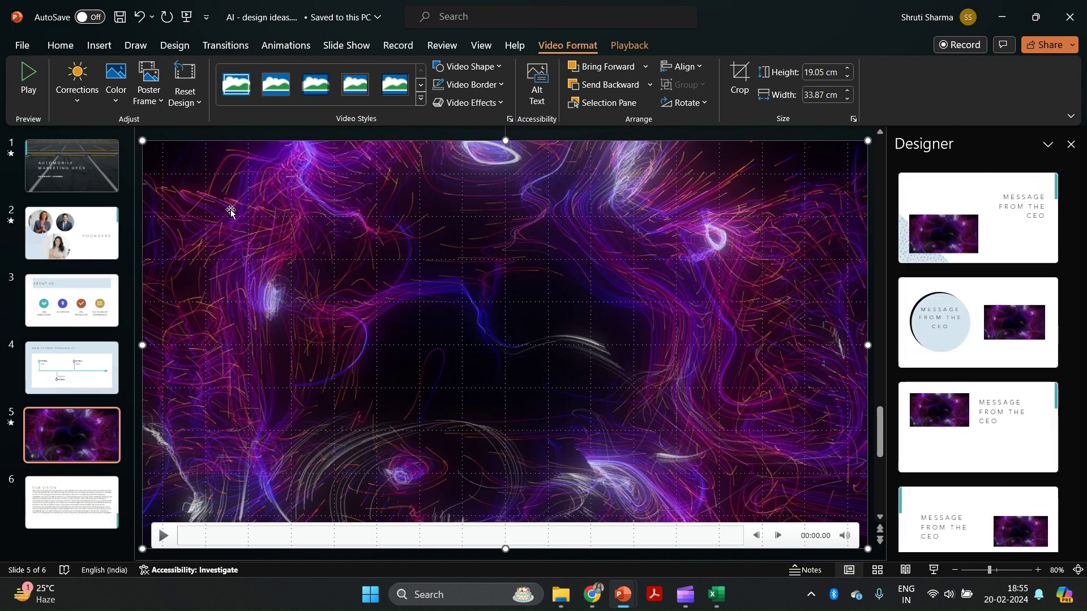
left_click(951, 249)
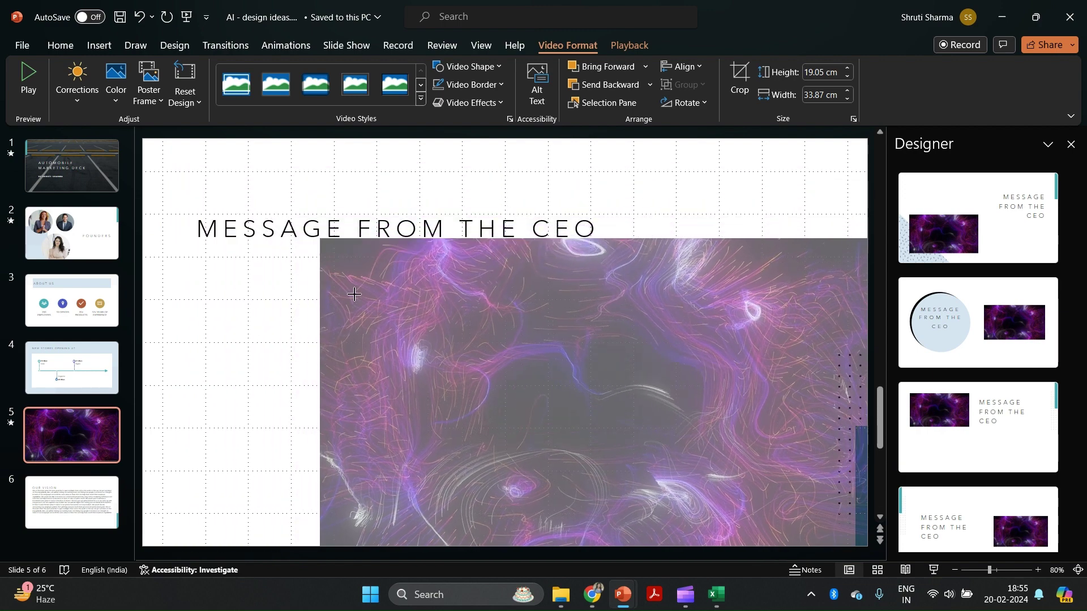
left_click(985, 255)
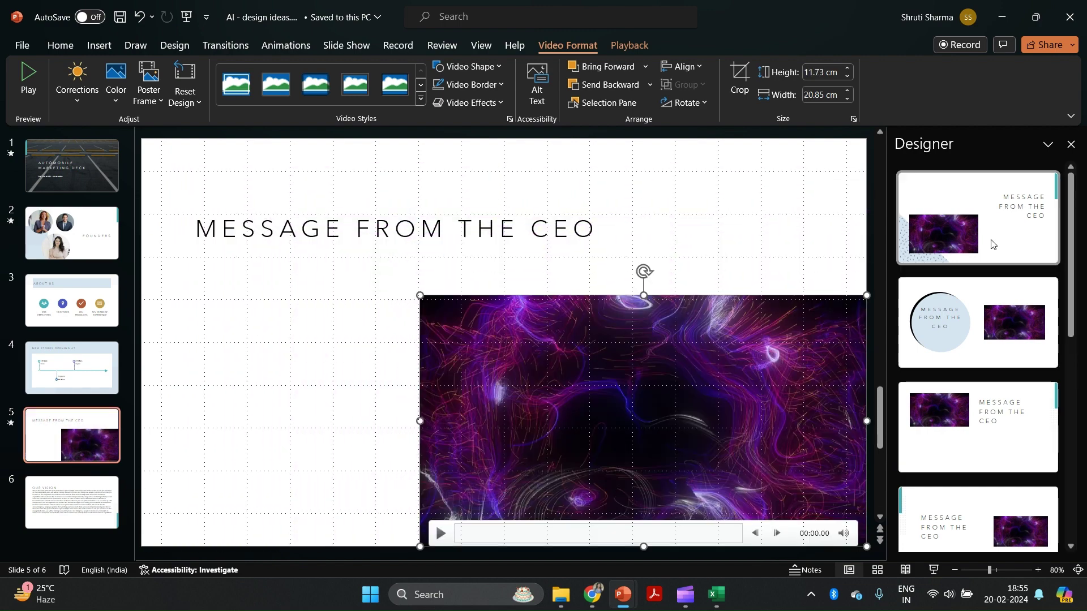
left_click(999, 334)
left_click(997, 439)
scroll(999, 439, "down", 2)
left_click(998, 433)
scroll(996, 498, "down", 2)
left_click(993, 400)
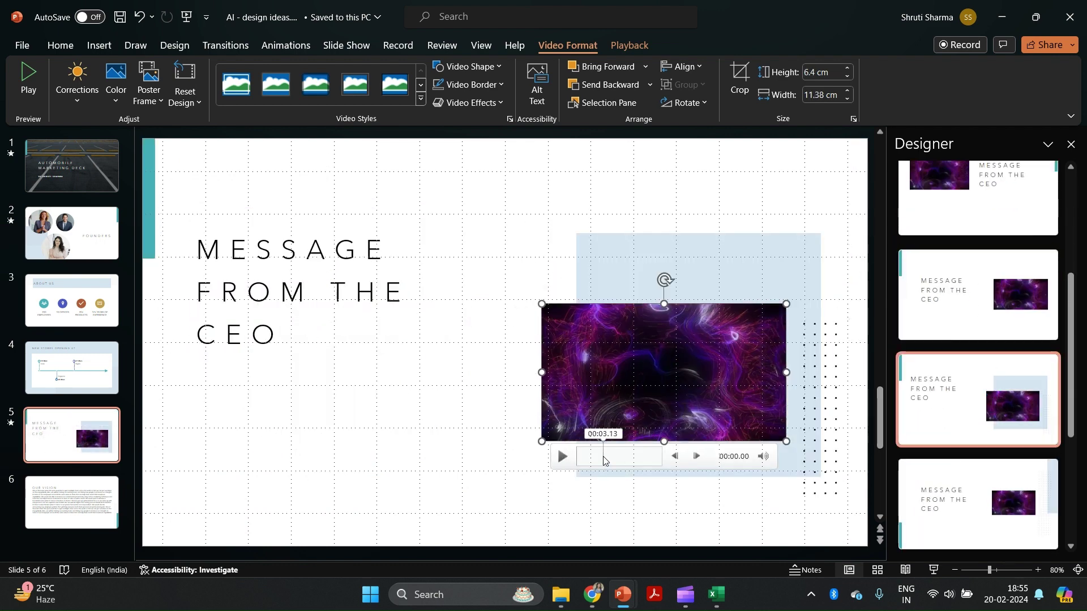
- Enlarge and nudge the video, and widen the title to read MESSAGE FROM / THE CEO
left_click(759, 519)
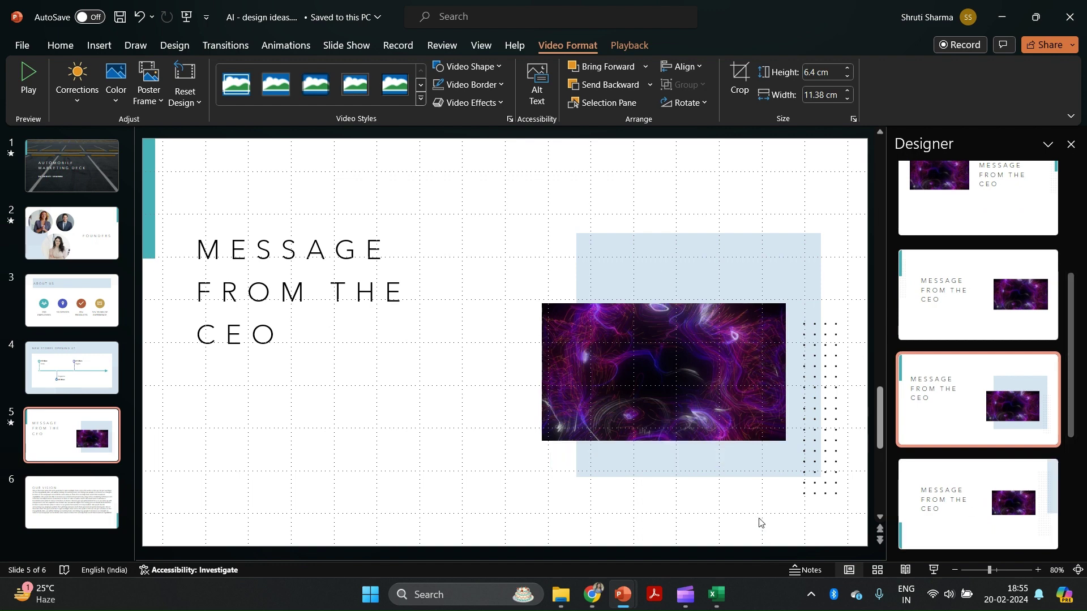
left_click(656, 425)
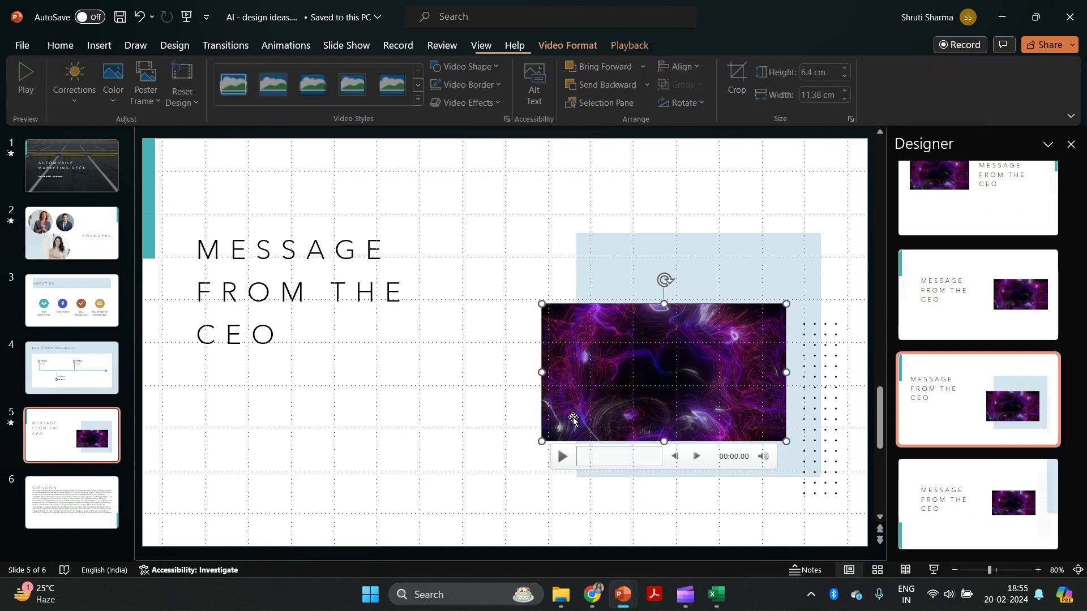
left_click_drag(539, 438, 419, 511)
left_click_drag(484, 432, 486, 434)
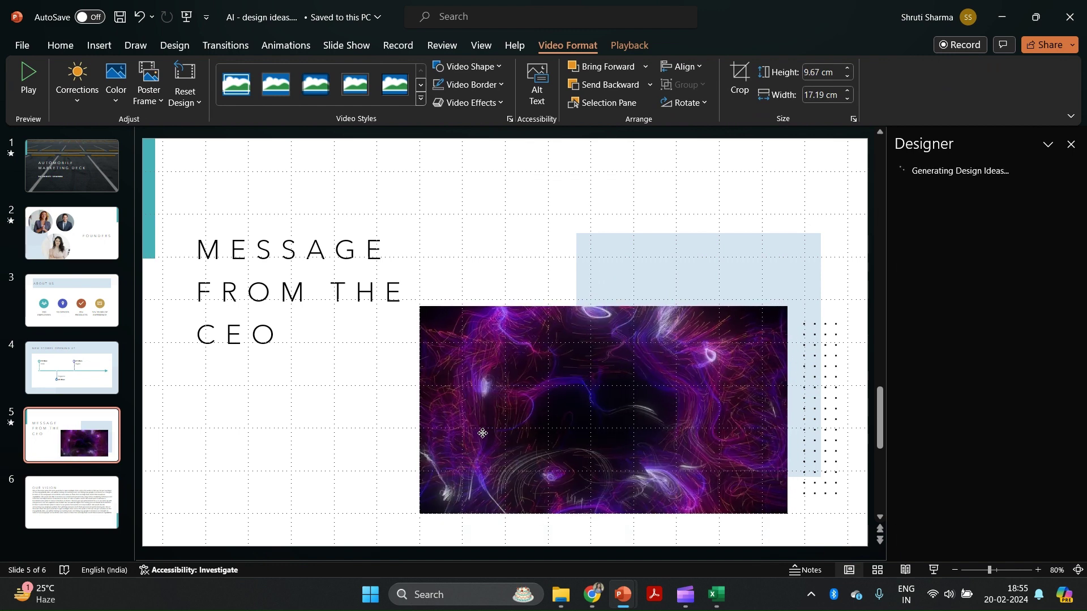
left_click(355, 292)
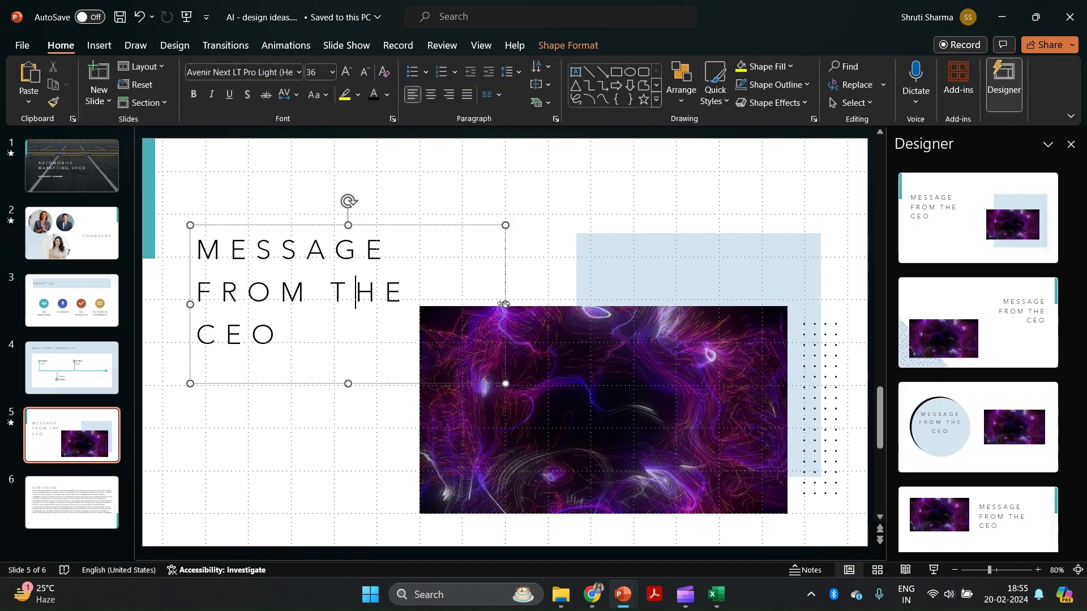
left_click_drag(505, 304, 555, 304)
left_click(655, 173)
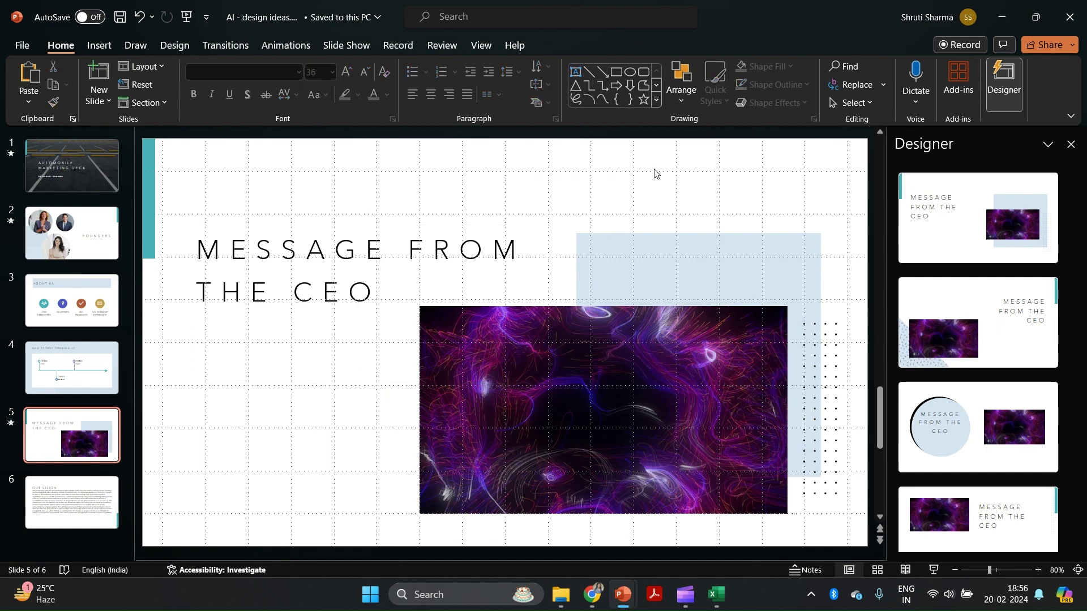
- Select the full Our Vision paragraph and switch to ChatGPT in the browser
left_click(70, 521)
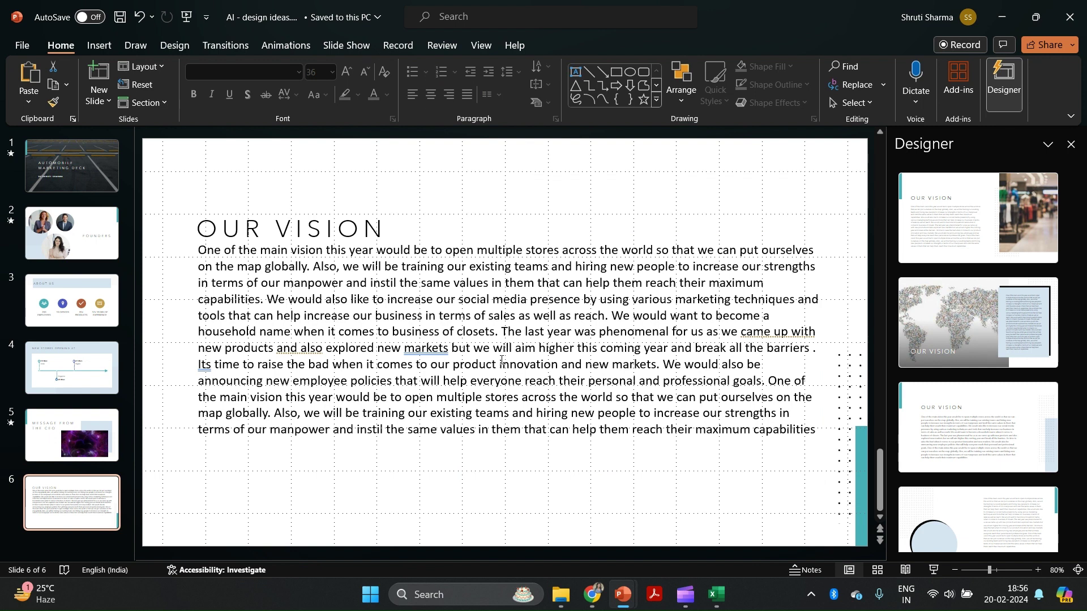
left_click(423, 283)
key("ctrl+a")
key("ctrl+c")
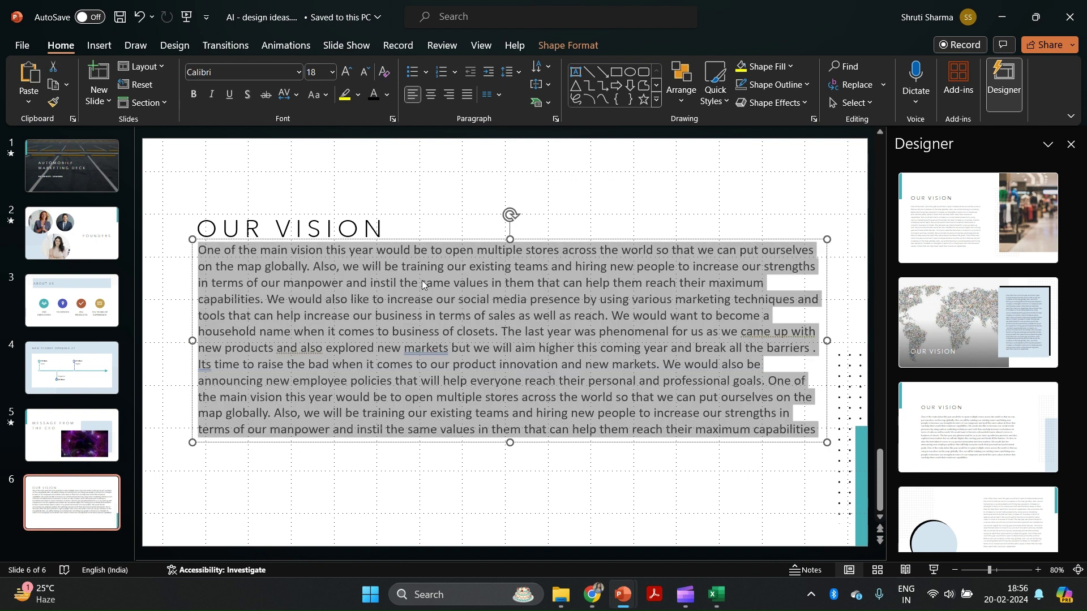
left_click(591, 594)
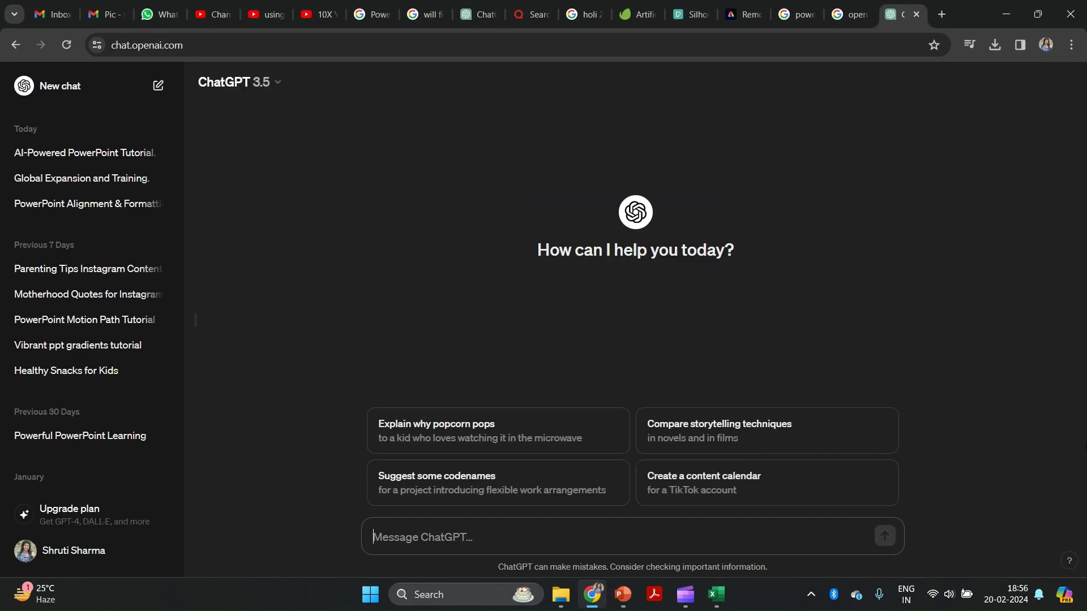
- Send ChatGPT 'Rewrite the folliwing in 3 brief point' with the vision paragraph and select its reply
type("Rewrite the folliw")
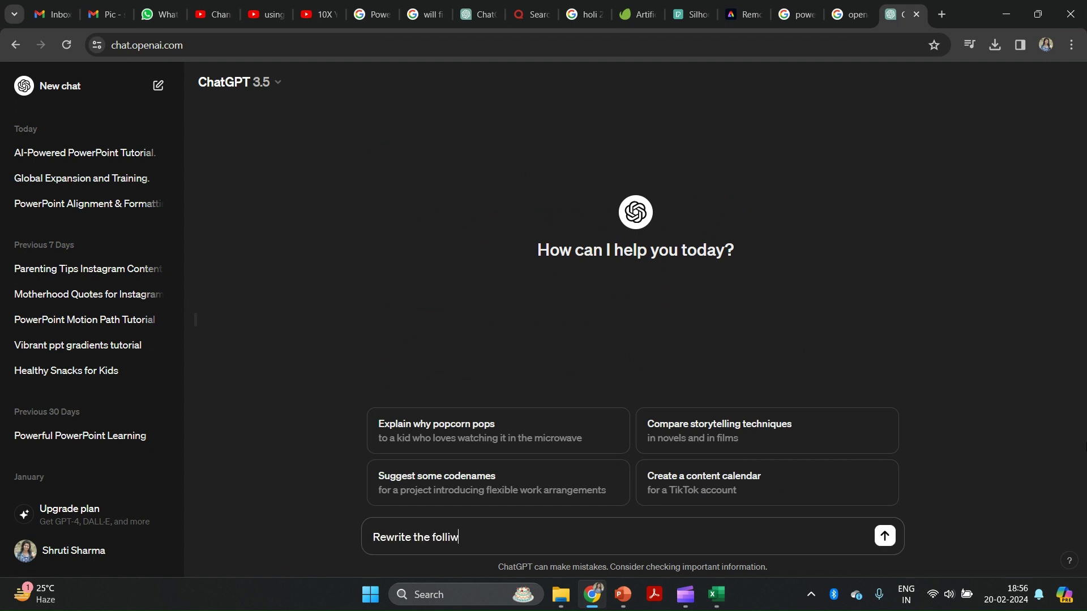
type("ing in 3 brief points")
key("Return")
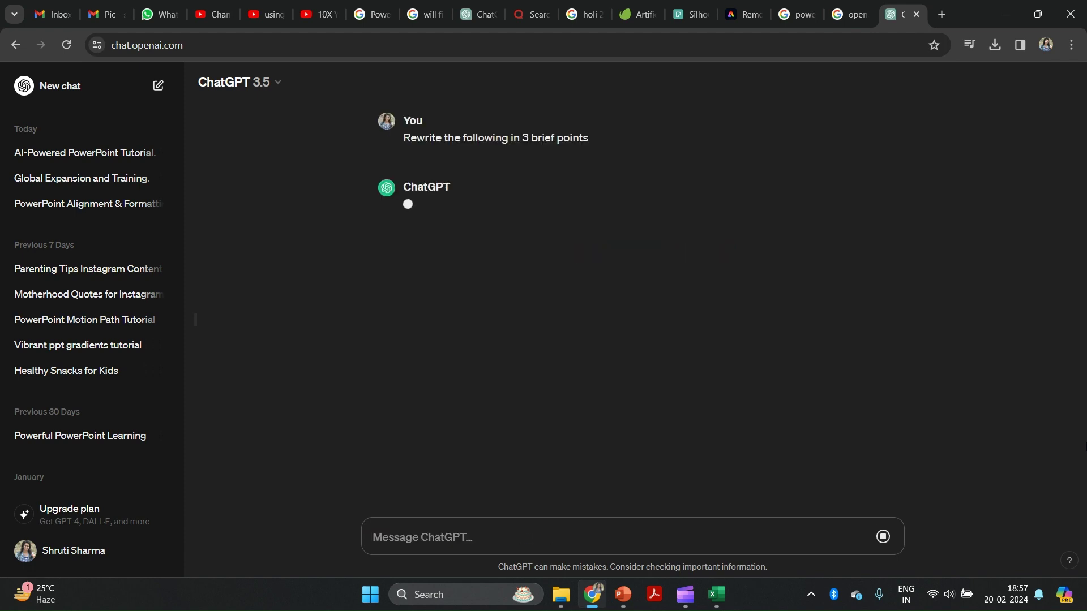
key("ctrl+v")
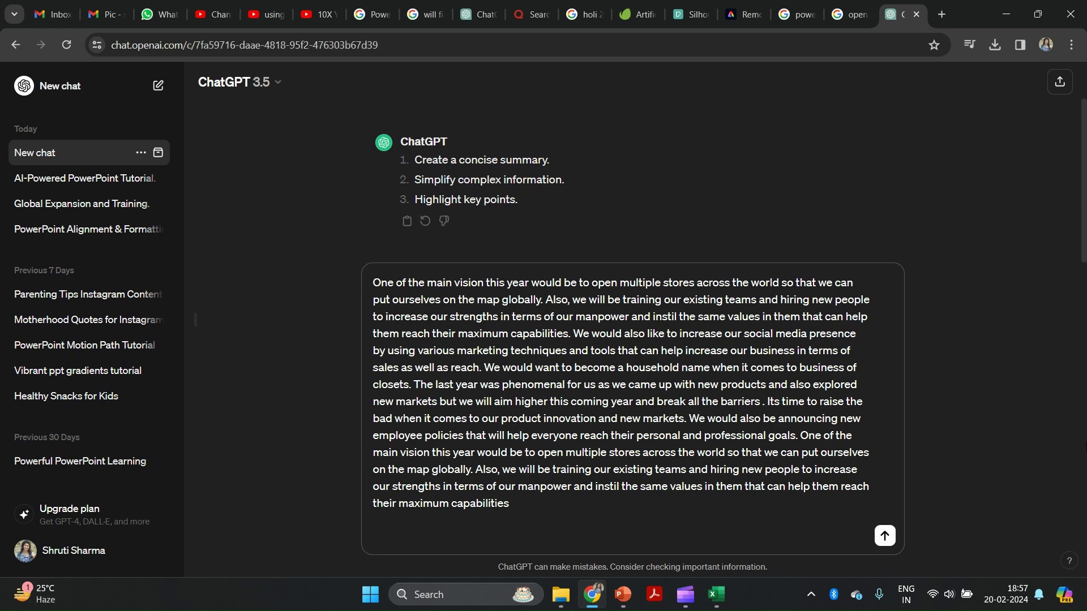
key("Return")
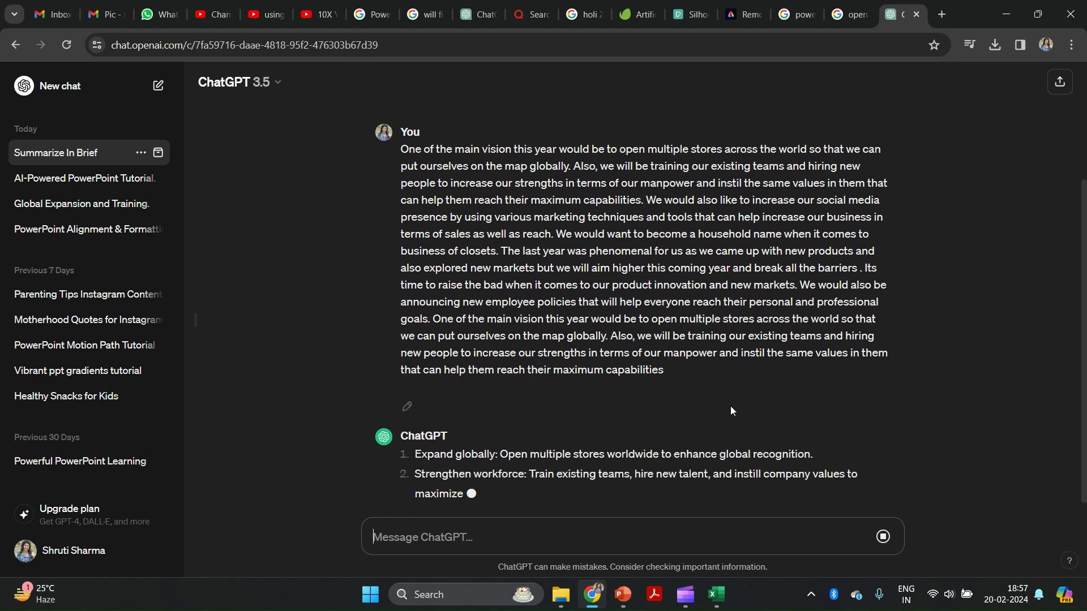
left_click_drag(414, 337, 834, 414)
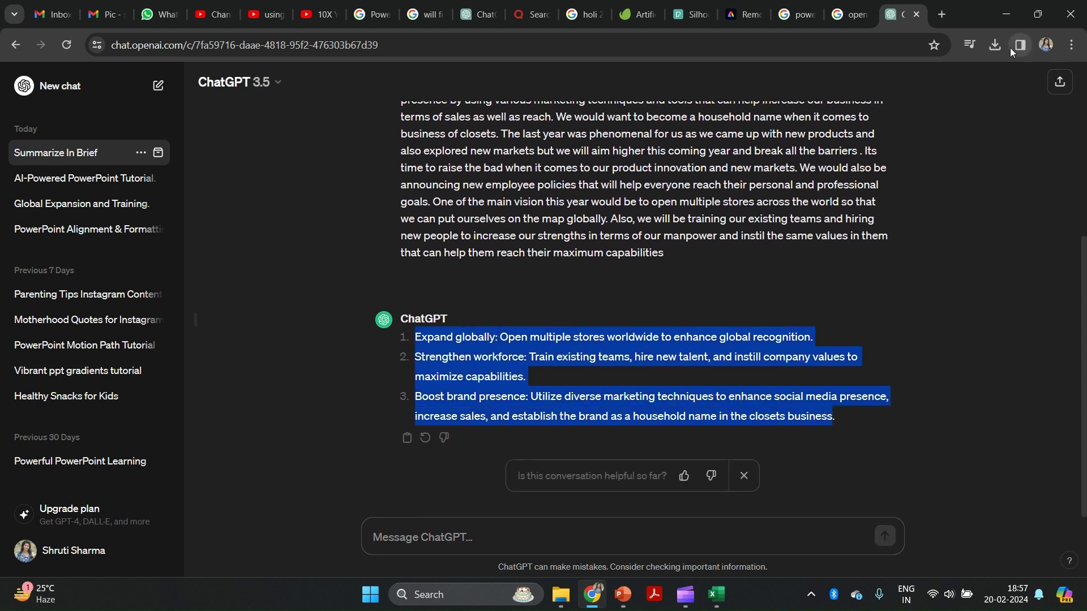
left_click(1005, 15)
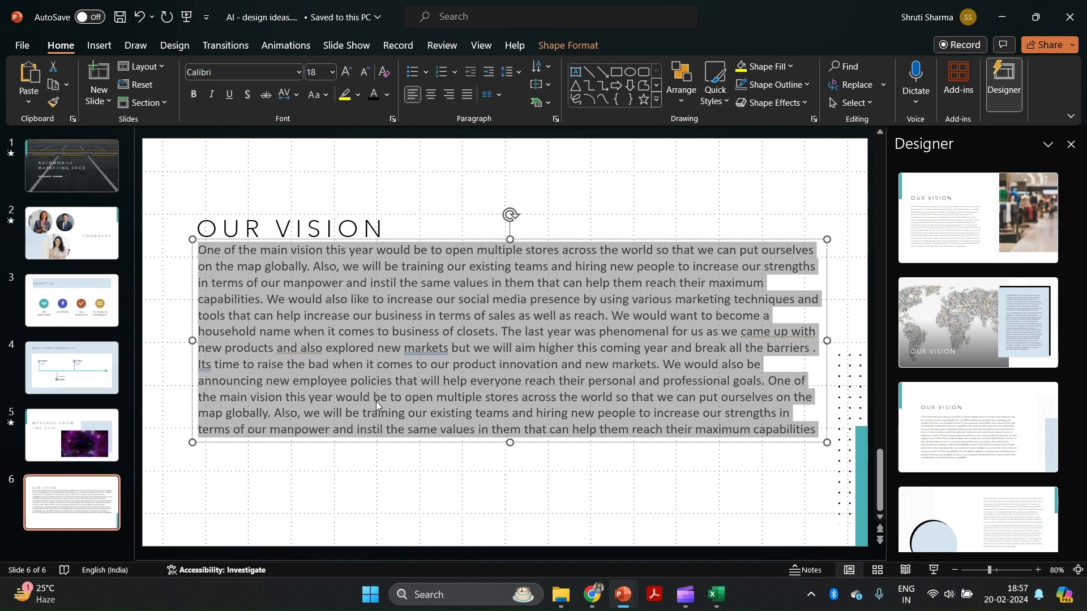
- Replace the Our Vision paragraph with the three pasted ChatGPT points, shifted to the left
left_click(340, 442)
key("Delete")
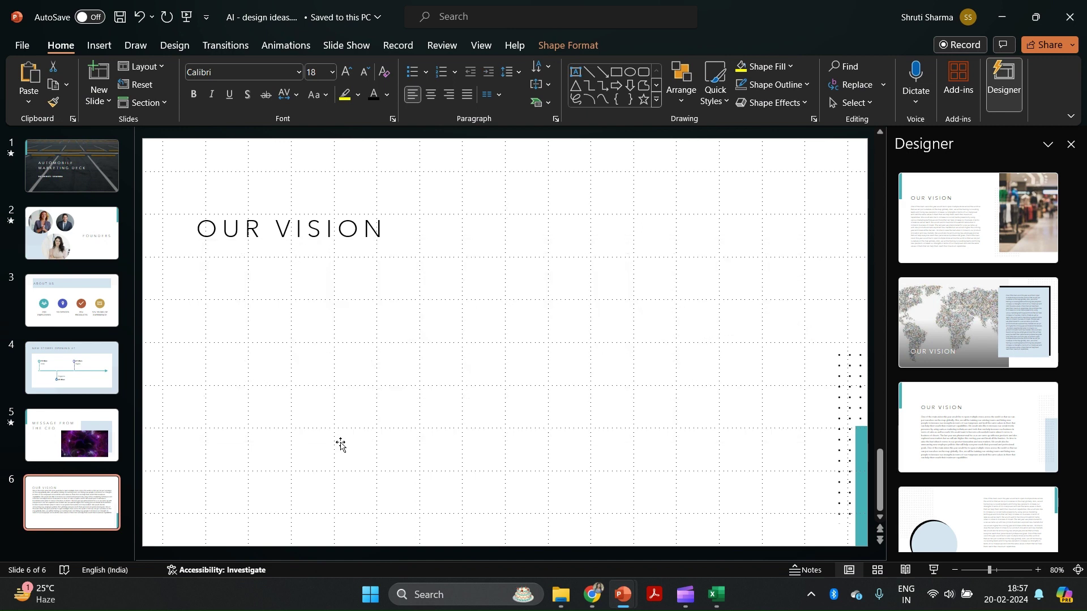
type("Expand globally: Open multiple stores worldwide to enhance global recognition. Strengthen workforce: Train existing teams, hire new talent, and instil company values to maximize capabilities. Boost brand presence: Utilize diverse marketing techniques to enhance social media presence, increase sales, and establish the brand as a household name in the closets business.")
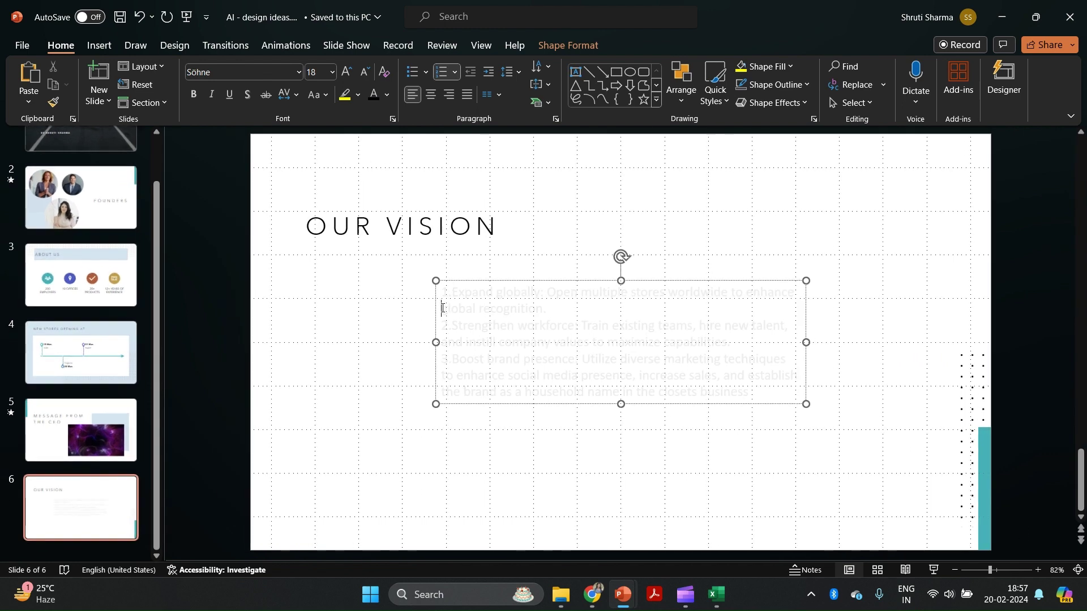
key("ctrl+a")
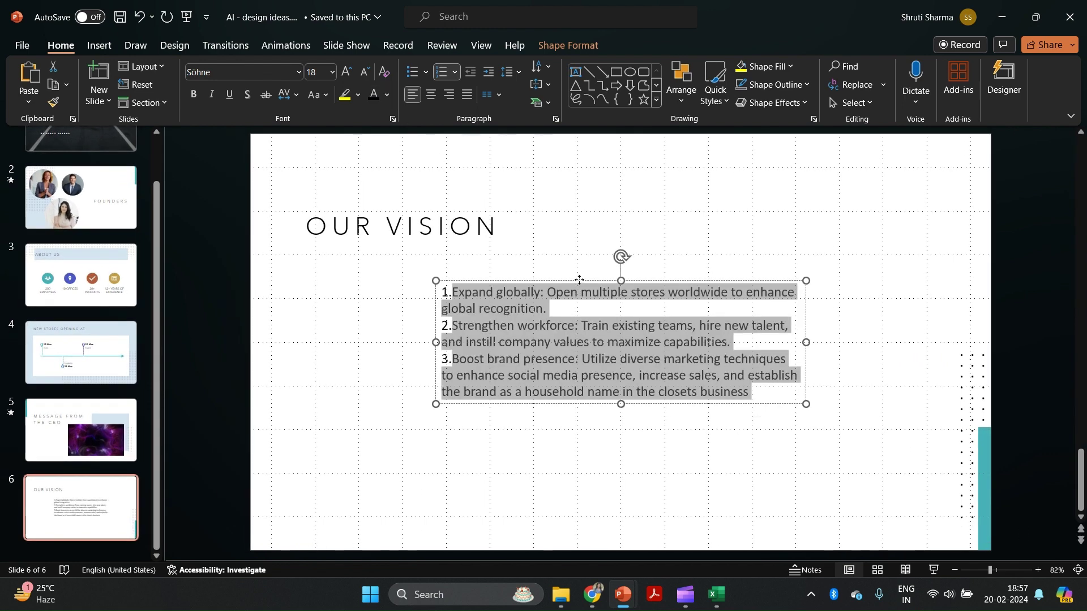
left_click_drag(576, 292, 445, 285)
left_click(792, 176)
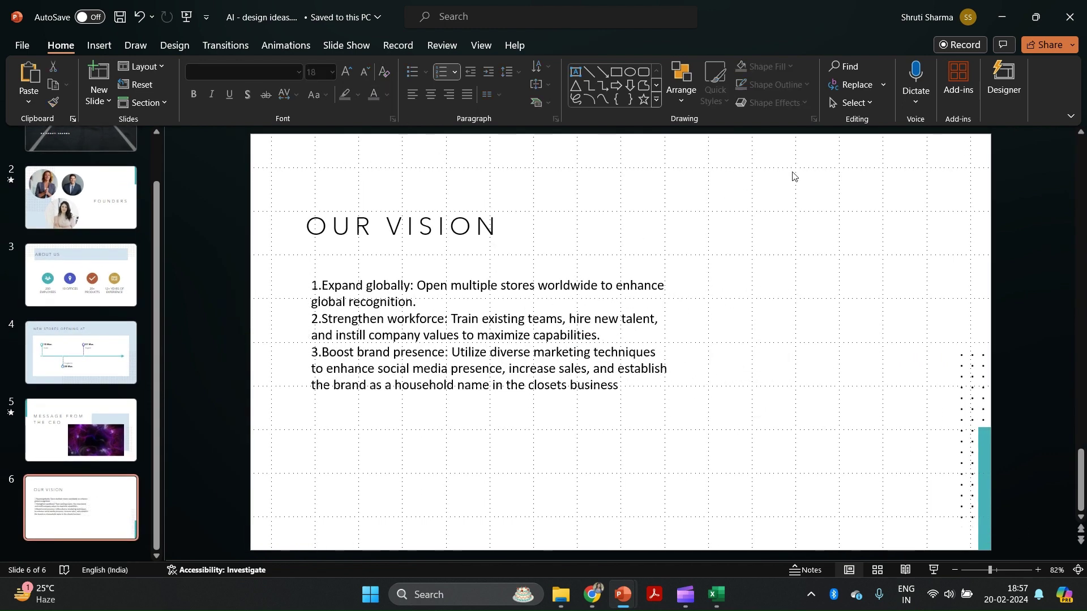
- Apply Designer's three-column tinted-box layout after comparing the icon-list and numbered-circles options
left_click(994, 71)
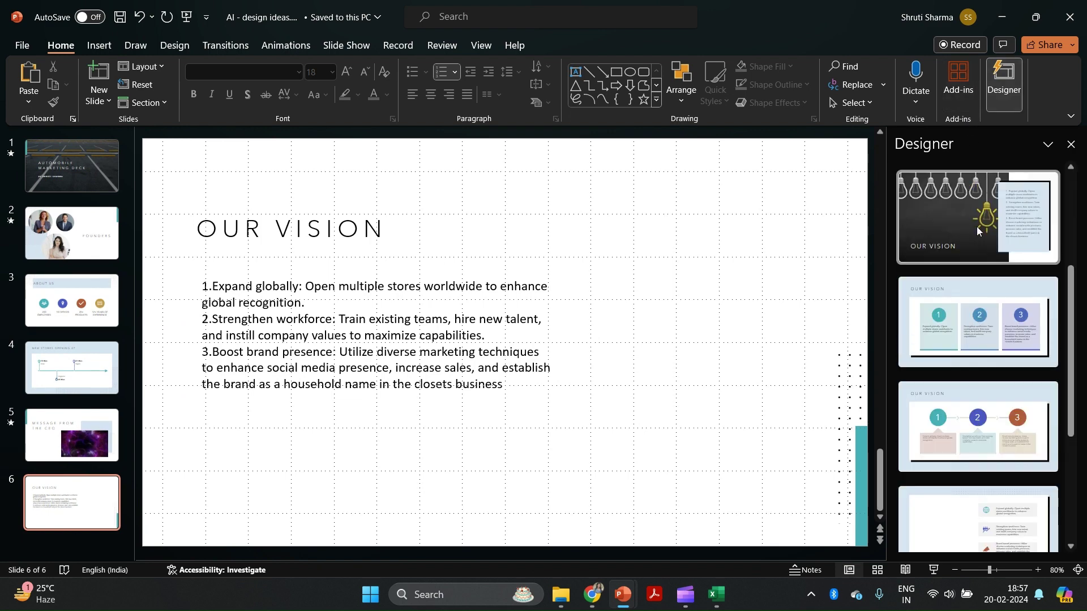
left_click(978, 330)
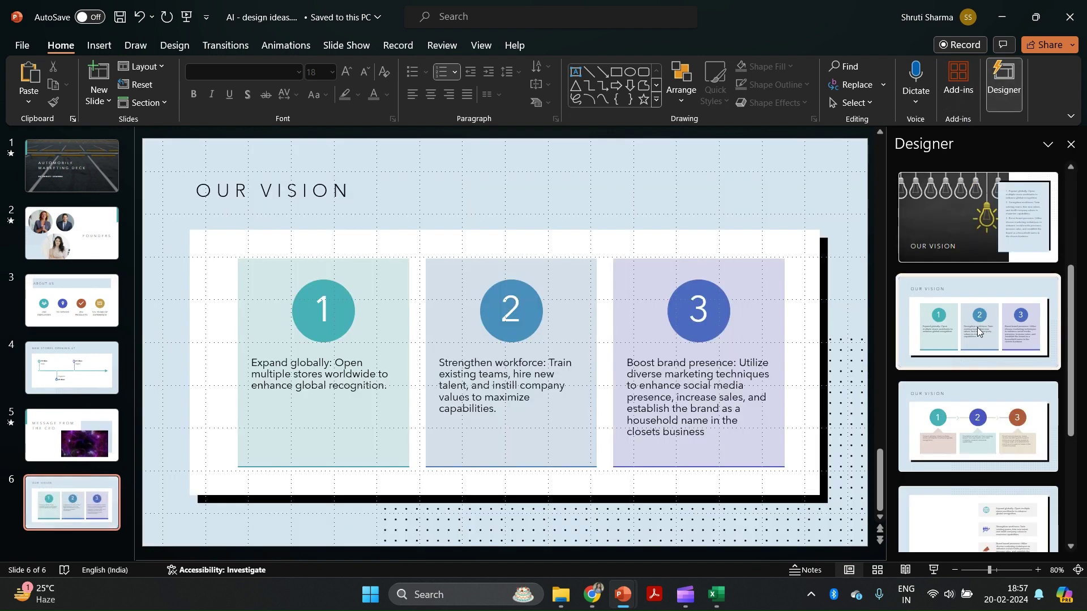
left_click(981, 408)
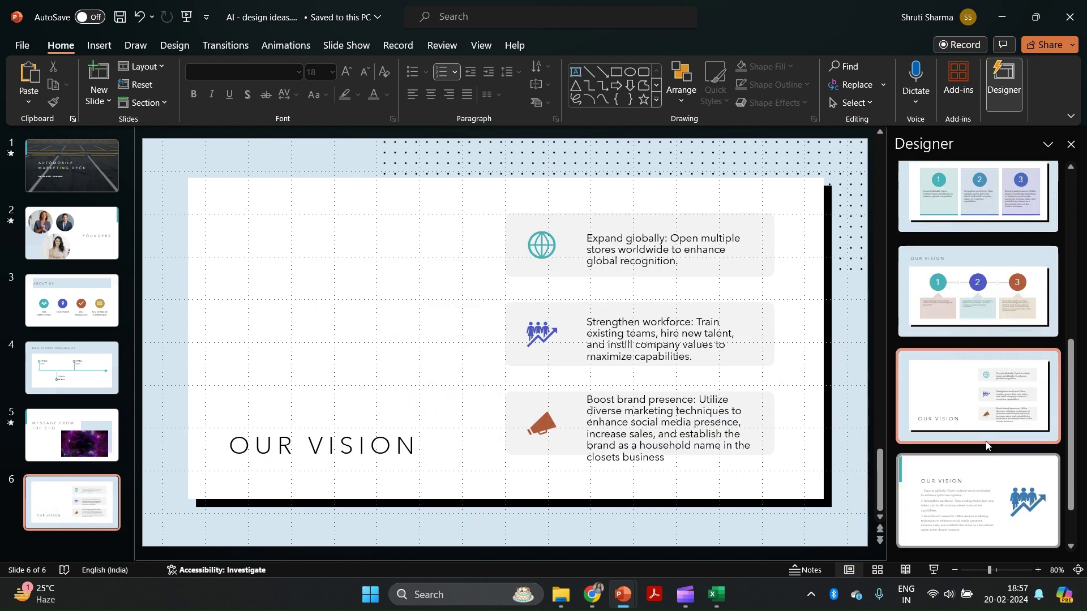
left_click(1003, 295)
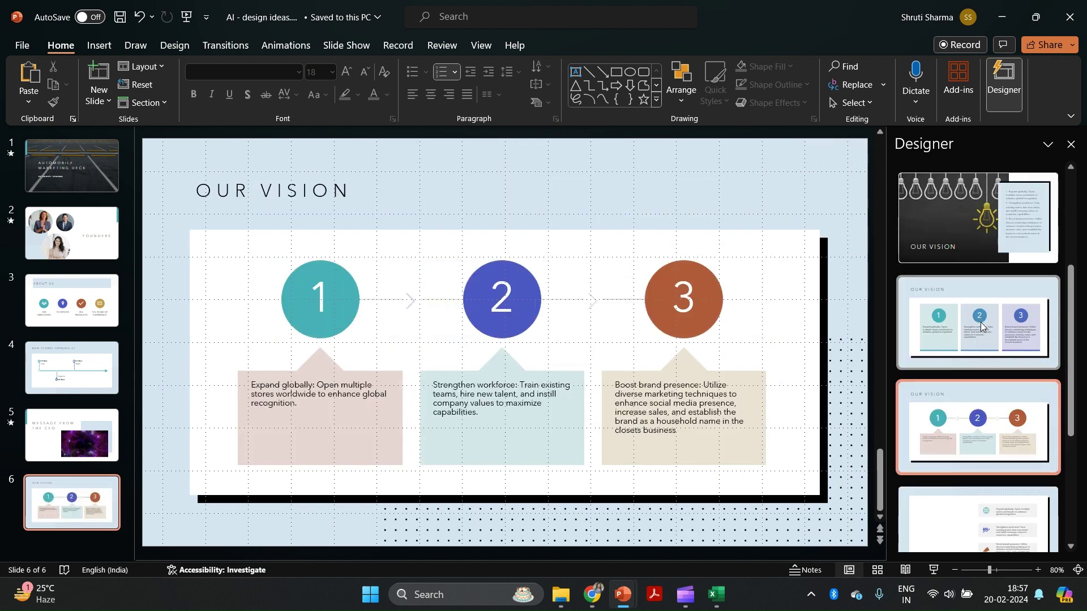
left_click(983, 323)
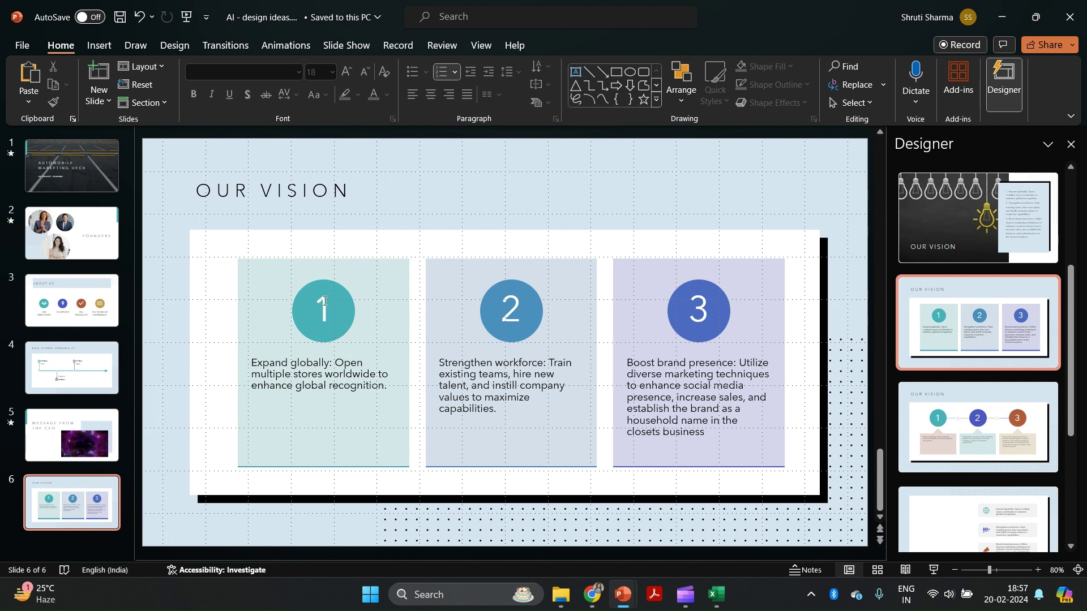
scroll(944, 226, "up", 2)
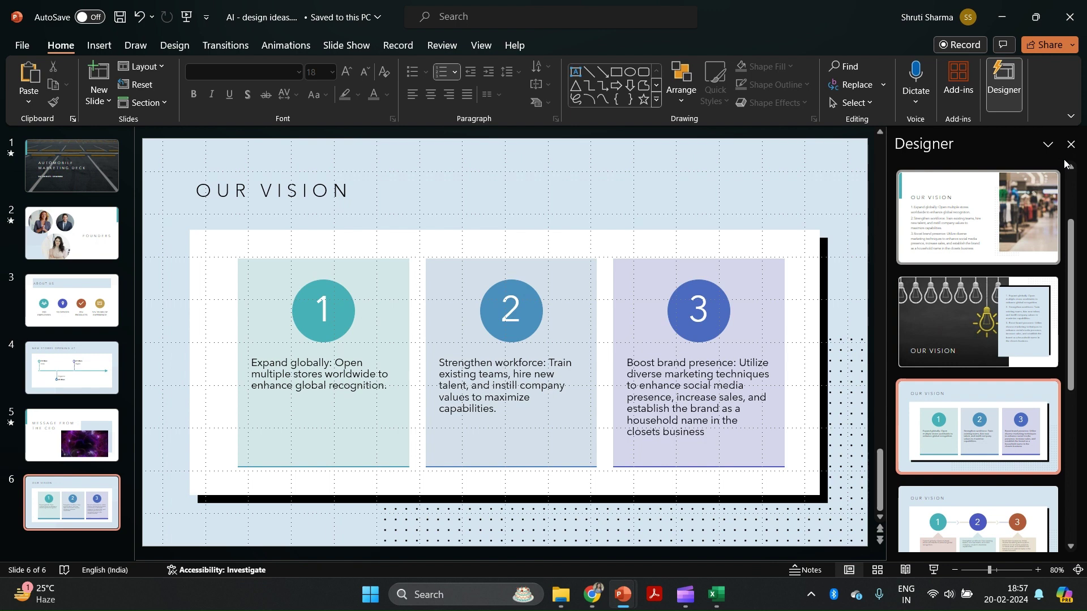
left_click(1069, 144)
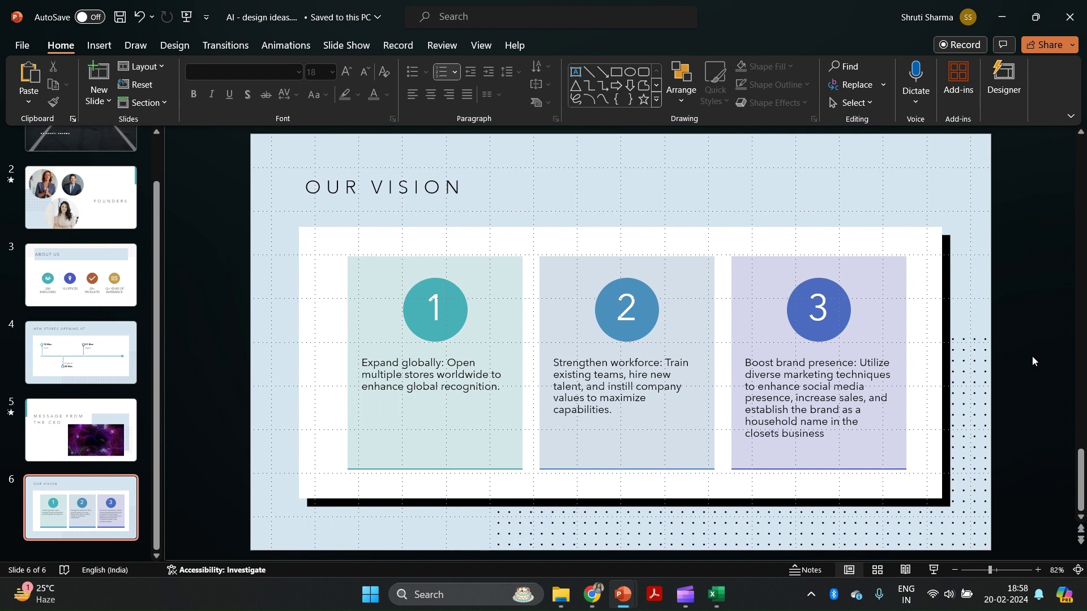
- Start a Rehearse with Coach session from the Slide Show tab
left_click(345, 47)
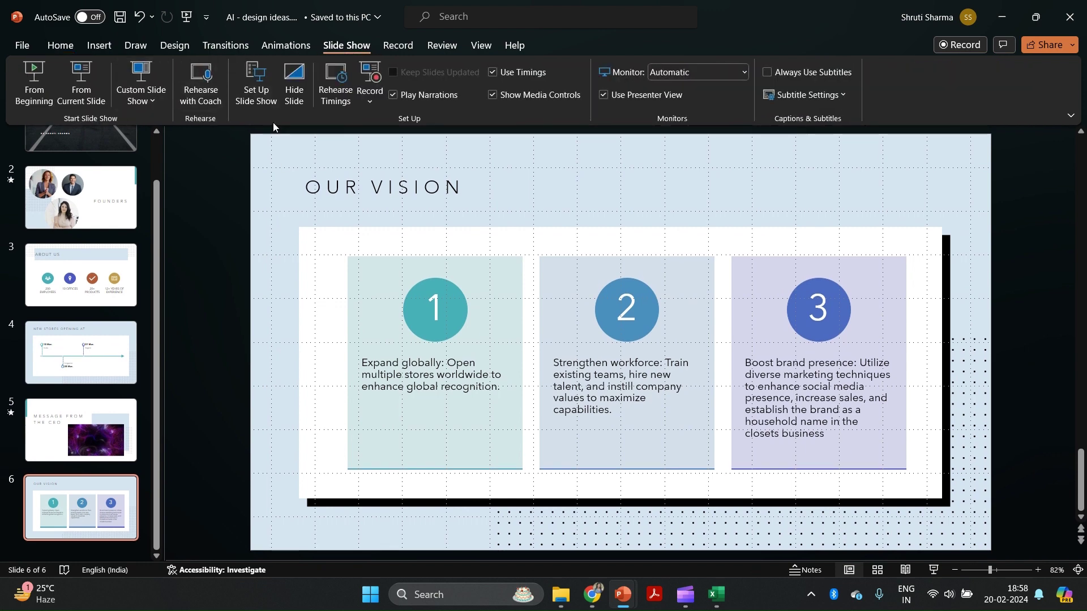
left_click(205, 80)
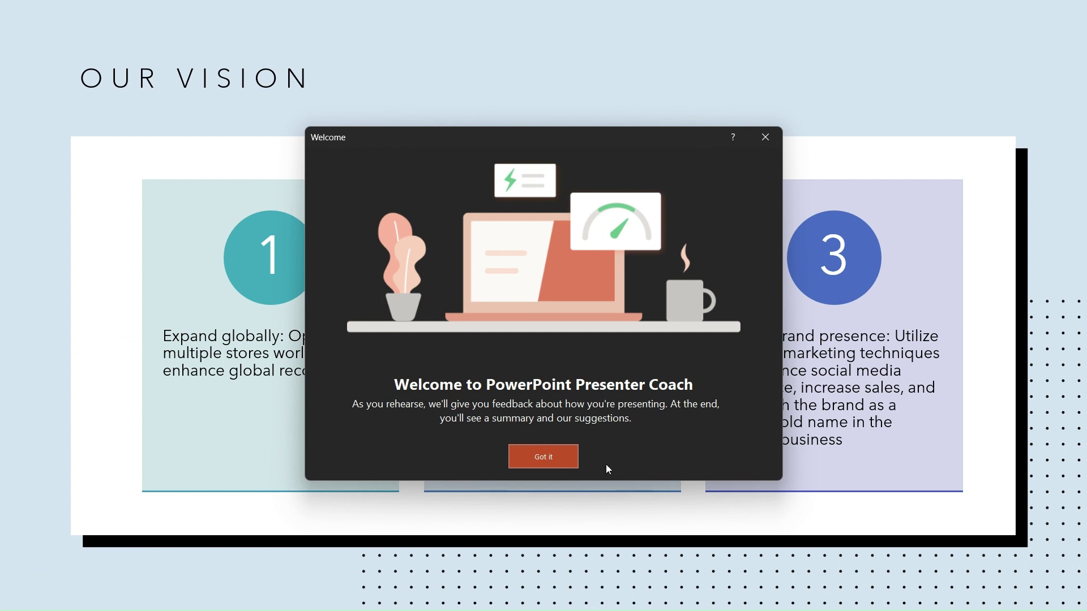
left_click(563, 457)
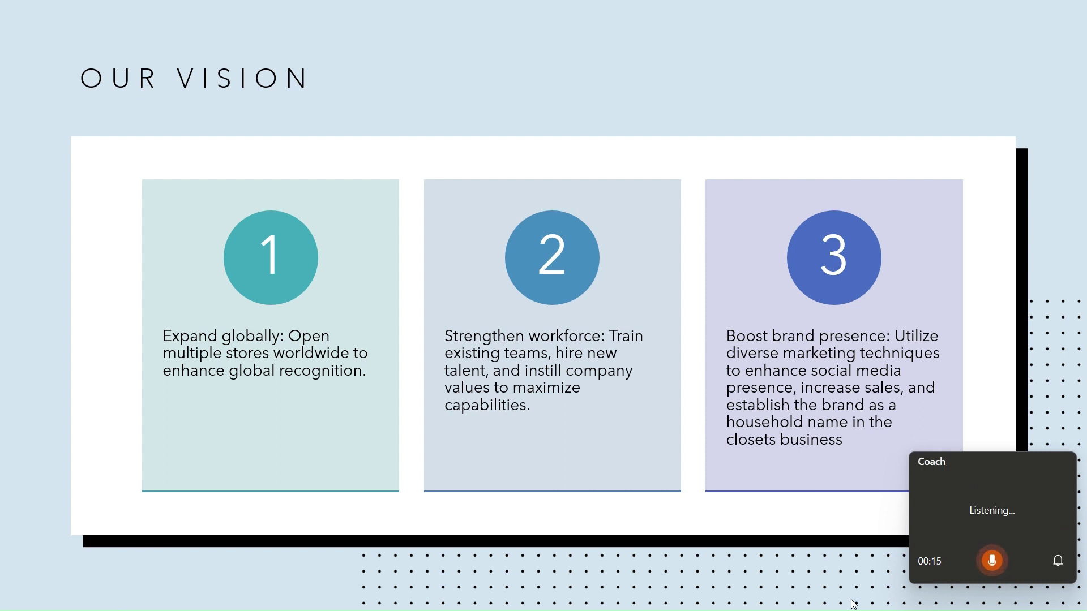
- Step through the slides, then end the rehearsal to show the 142 words/min report
left_click(853, 604)
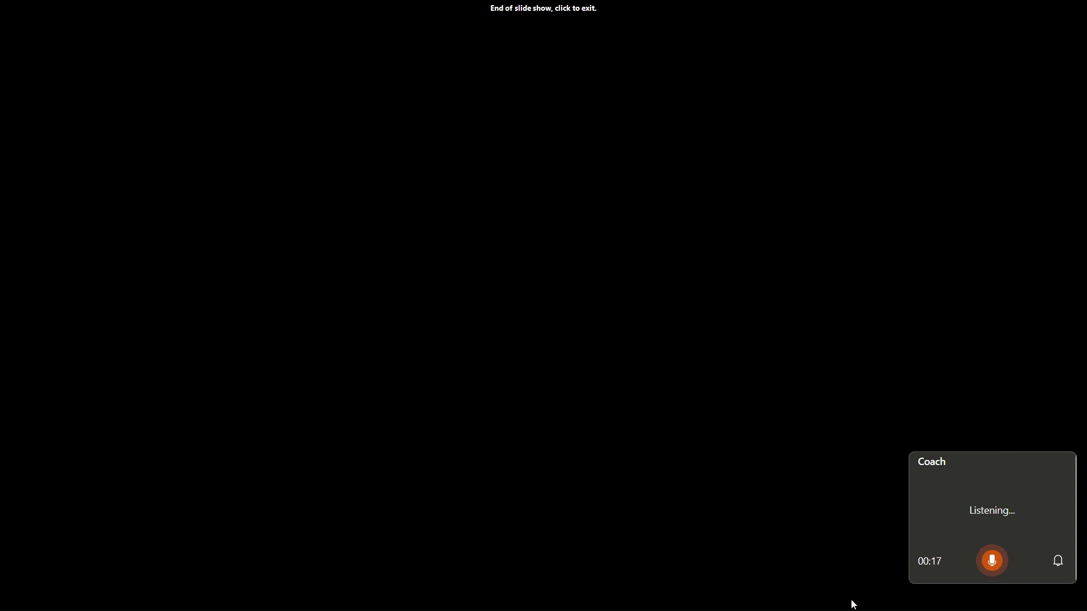
key("Home")
key("Right")
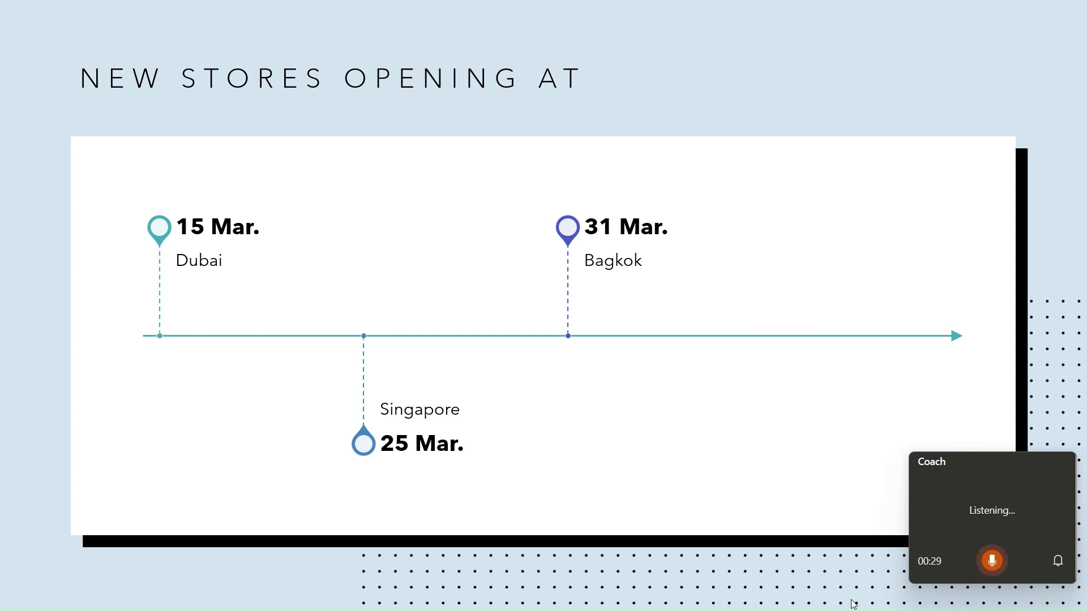
key("Escape")
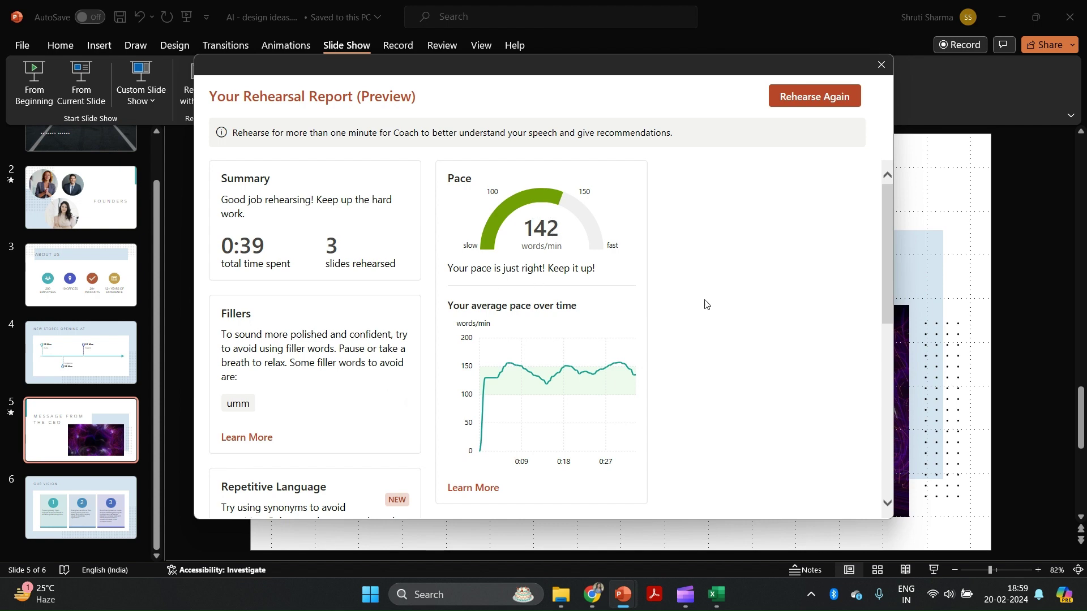
scroll(618, 436, "down", 1)
scroll(618, 435, "down", 6)
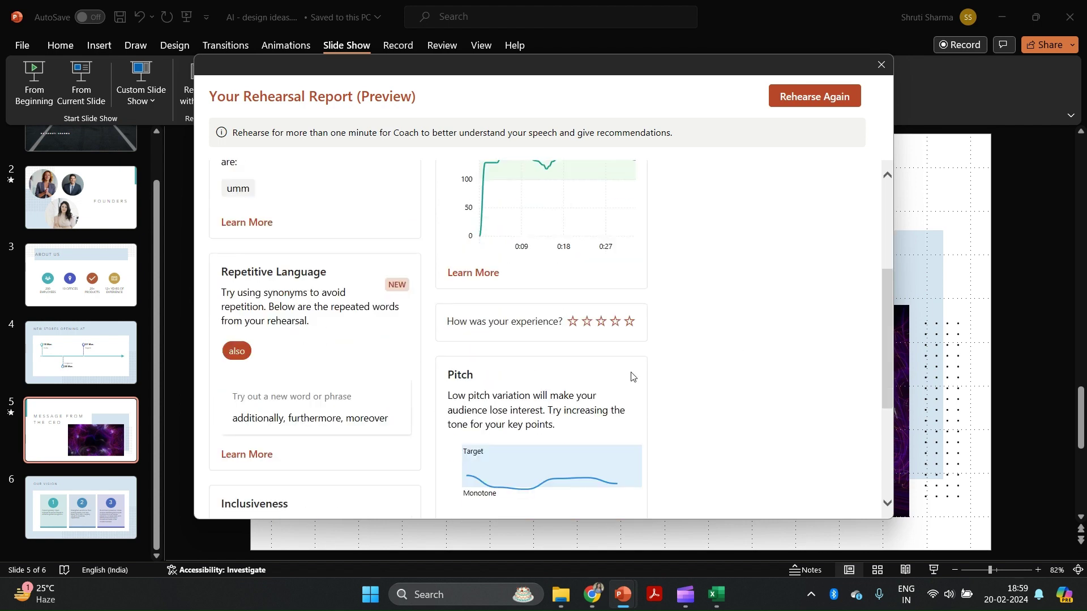
scroll(598, 374, "down", 1)
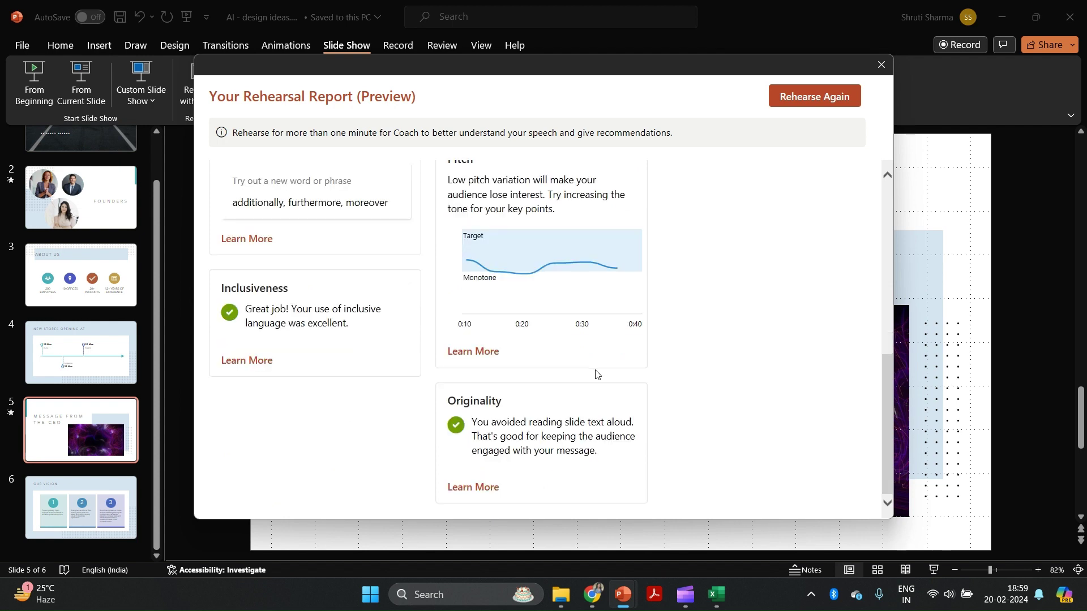